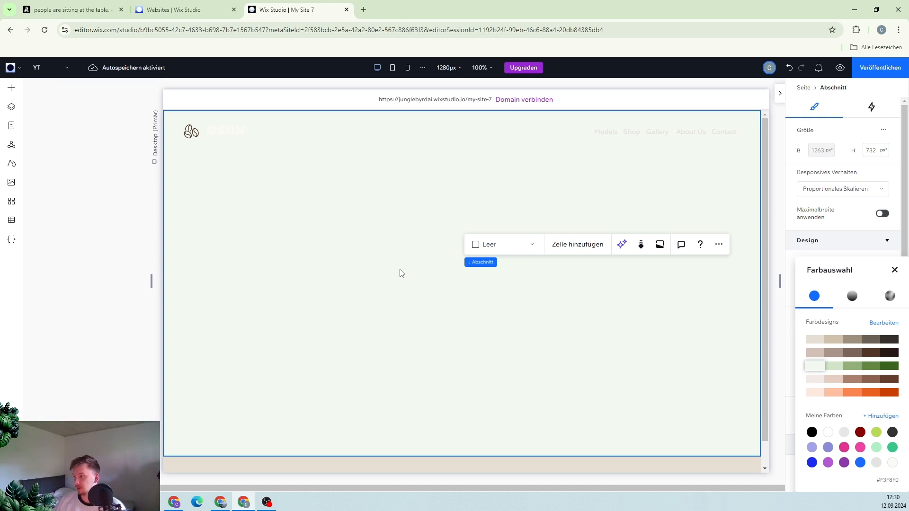
# Set the section's background to the beige living-room image from recent files
pyautogui.click(895, 269)
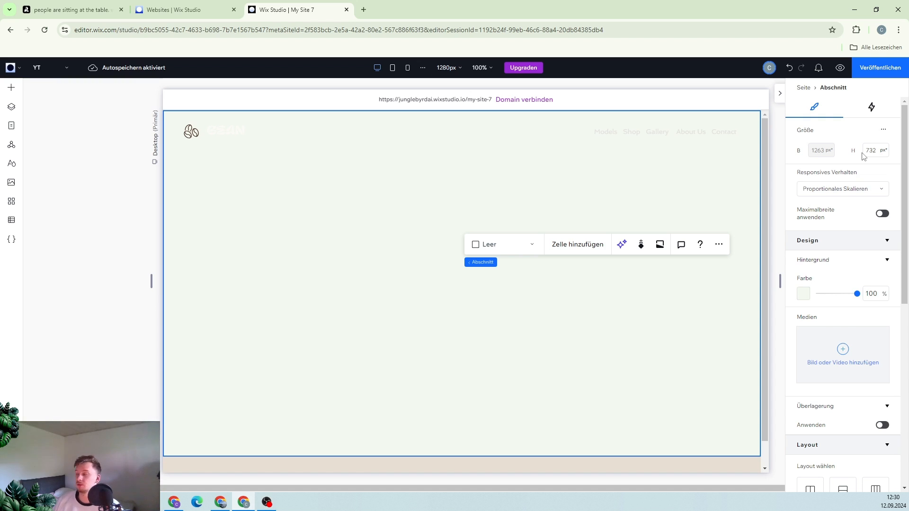
pyautogui.click(837, 347)
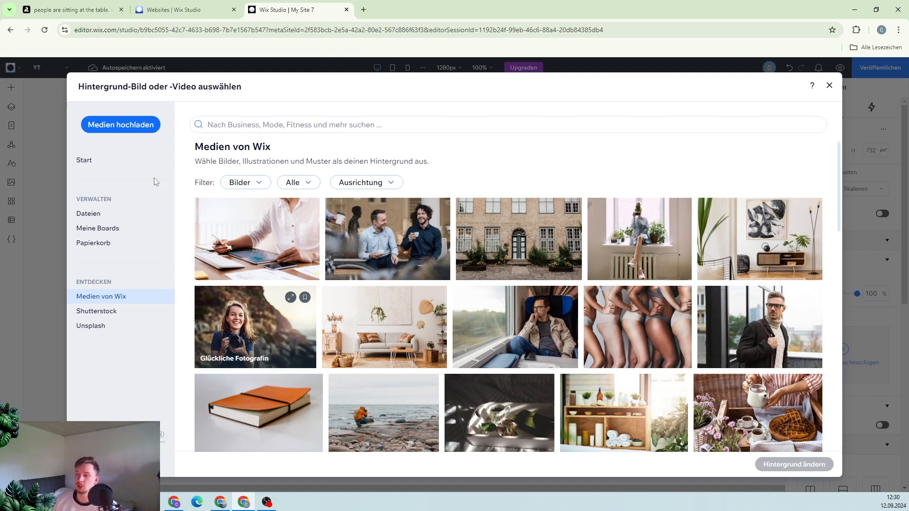
pyautogui.click(101, 166)
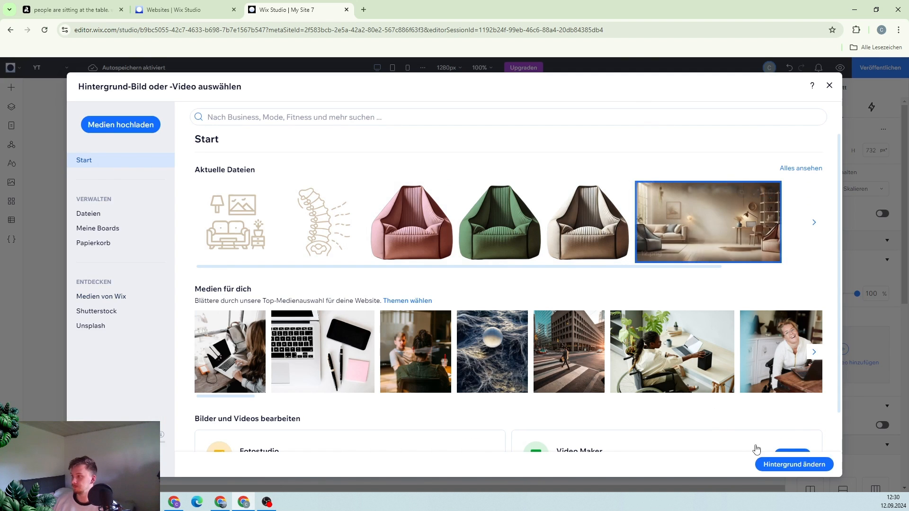
pyautogui.click(789, 464)
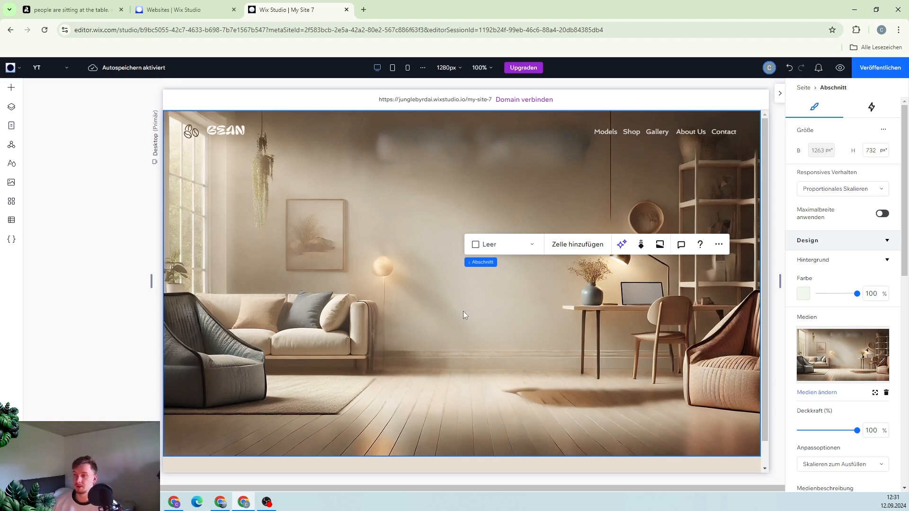
# Add the 11_edited.png bean bag chair image to the section from recent files
pyautogui.click(12, 95)
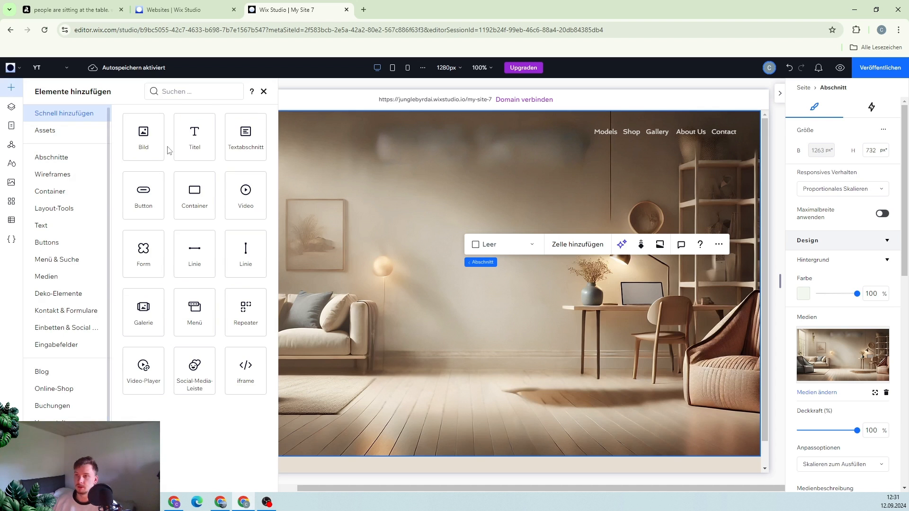
pyautogui.click(16, 185)
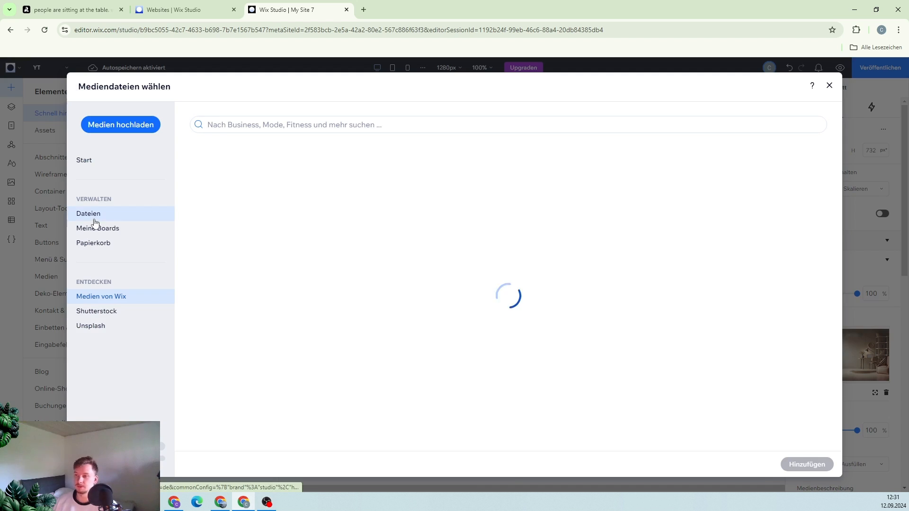
pyautogui.click(107, 164)
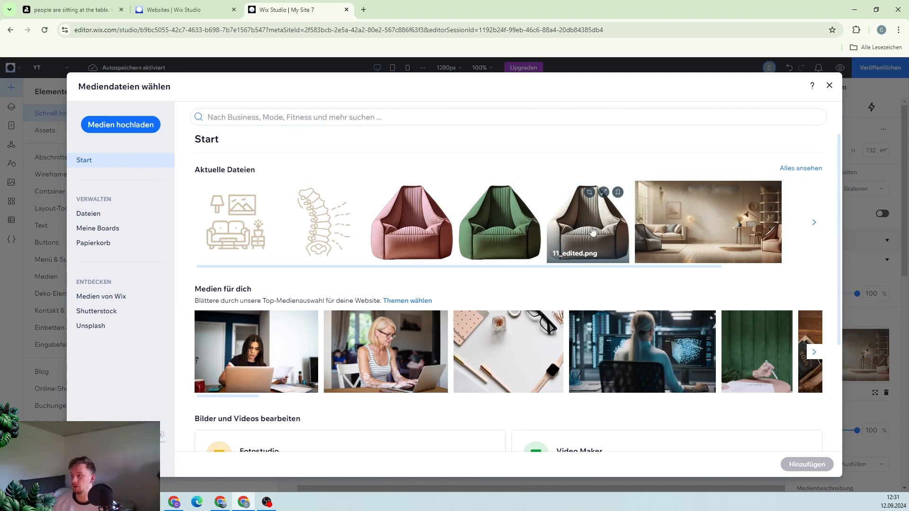
pyautogui.doubleClick(591, 227)
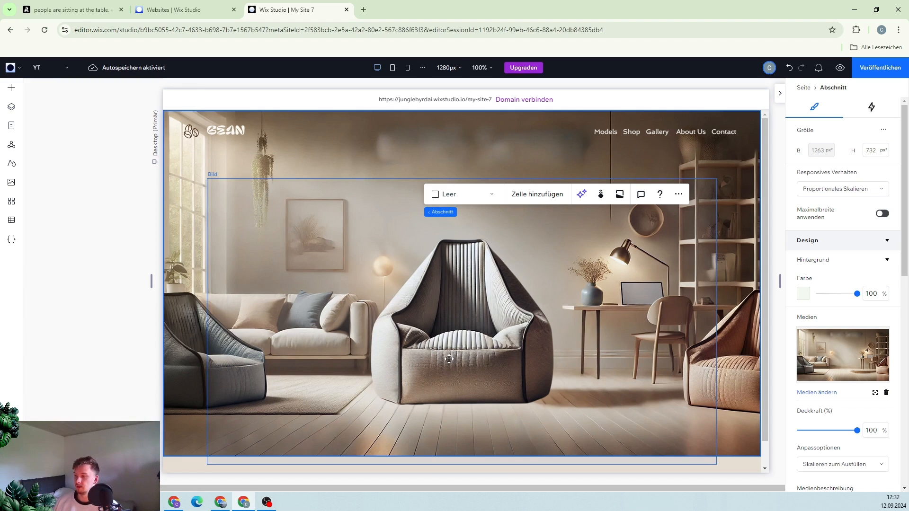
# Open the chair image's Grow entrance animation settings and preview the animation
pyautogui.click(449, 358)
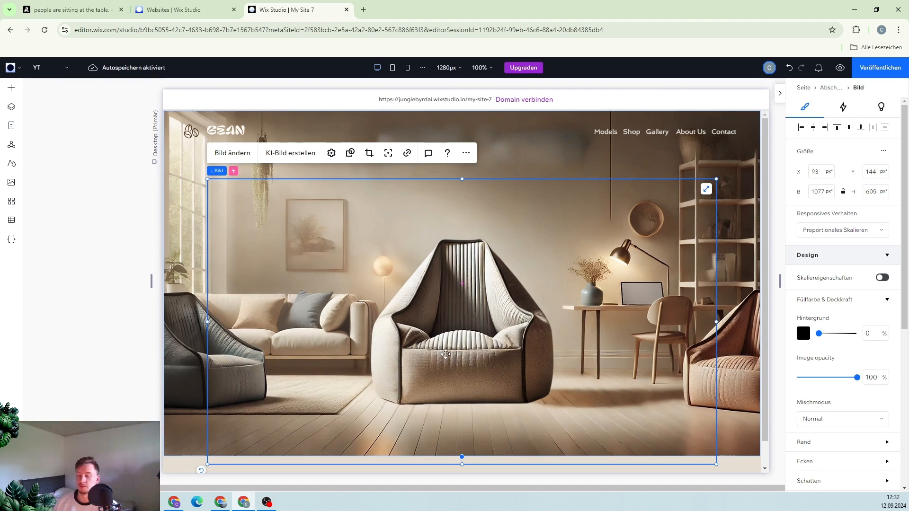
pyautogui.click(846, 112)
pyautogui.click(845, 213)
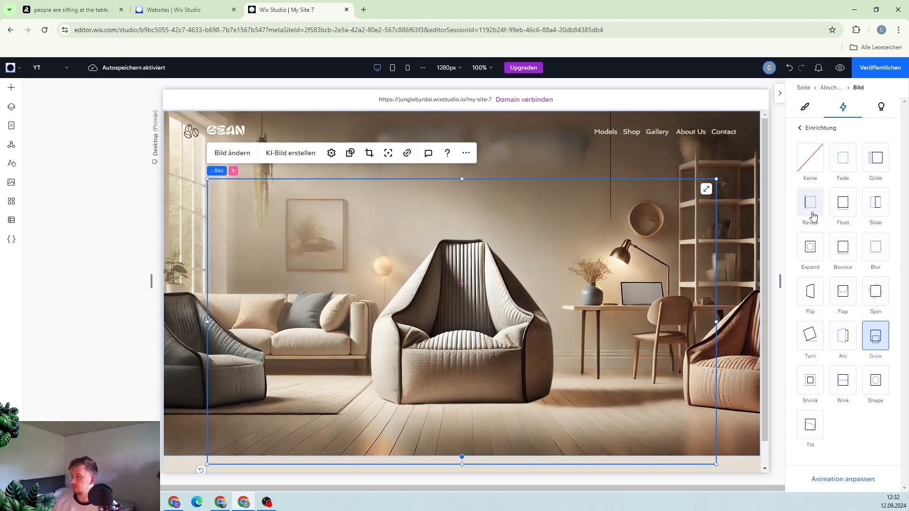
pyautogui.click(842, 479)
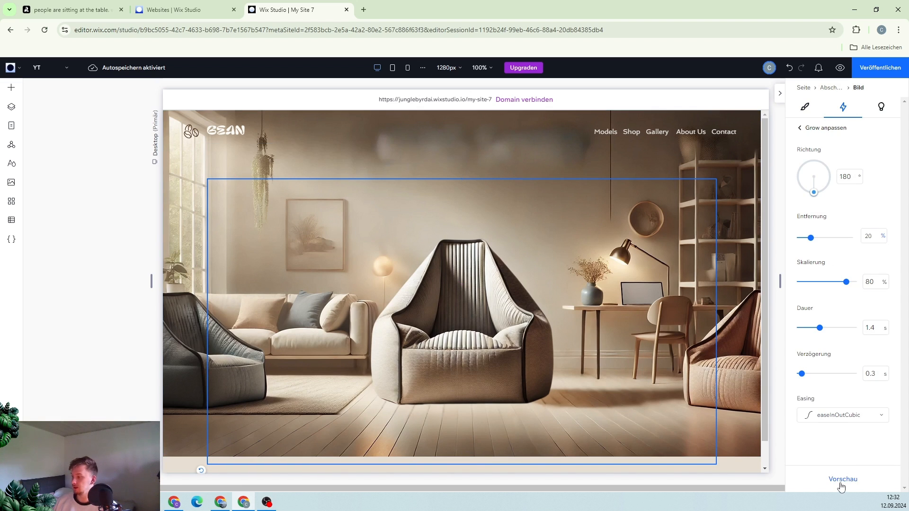
pyautogui.click(840, 481)
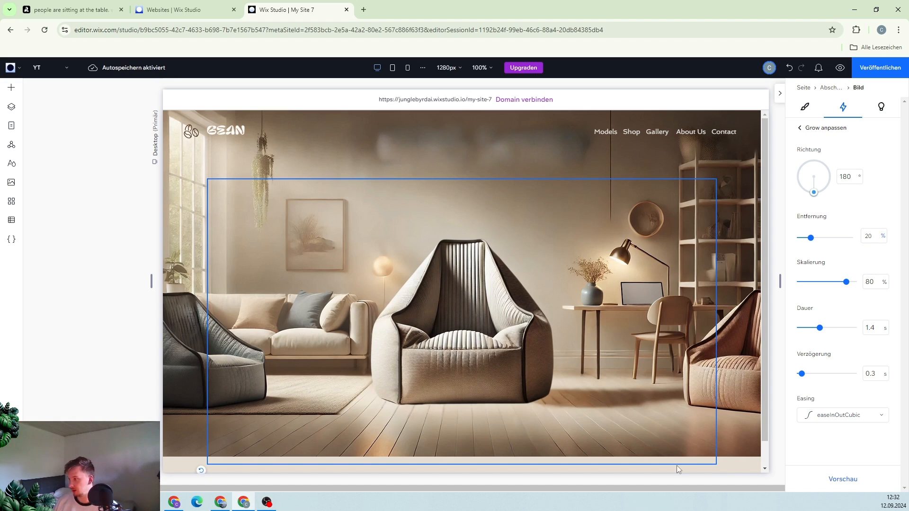
# Add the heading 'Sink Into Comfort' with subtitle 'The Ultimate Seating Bag for Every Space' above the chair
pyautogui.click(734, 356)
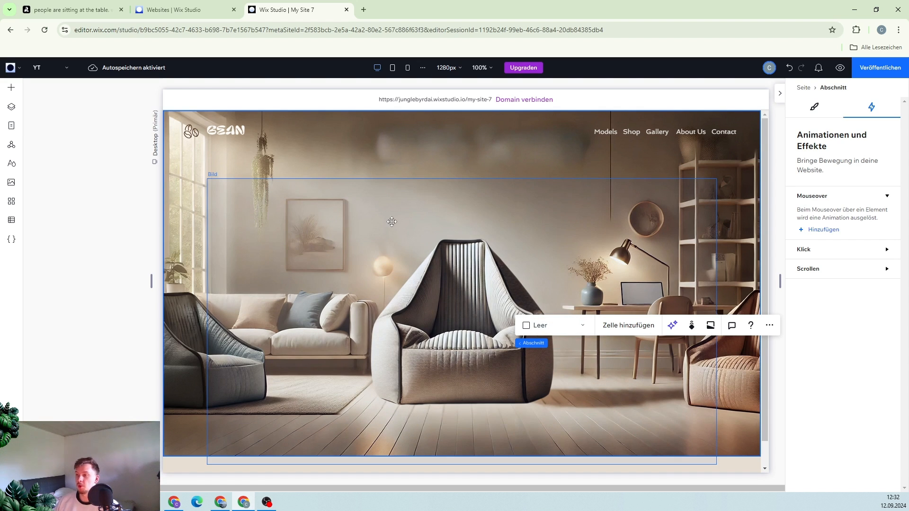
pyautogui.click(11, 88)
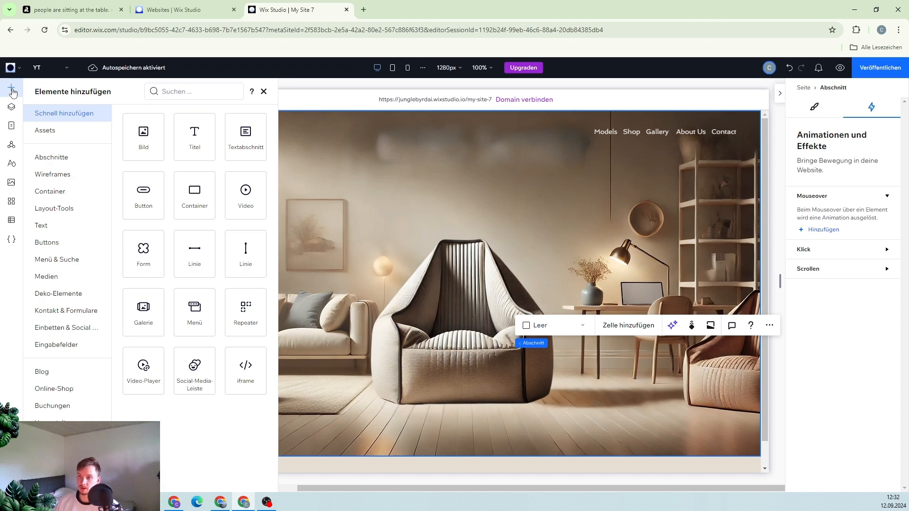
pyautogui.click(52, 227)
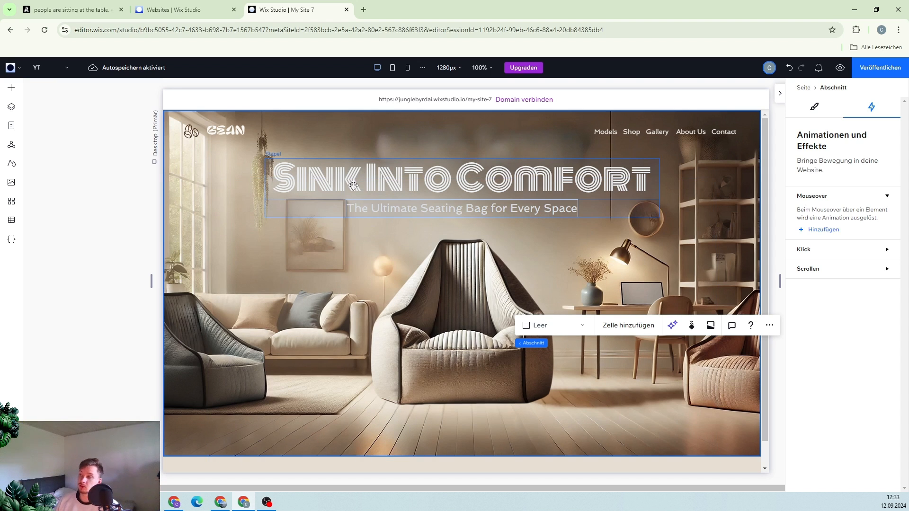
# Examine the design settings of the heading and the subtitle text
pyautogui.click(417, 185)
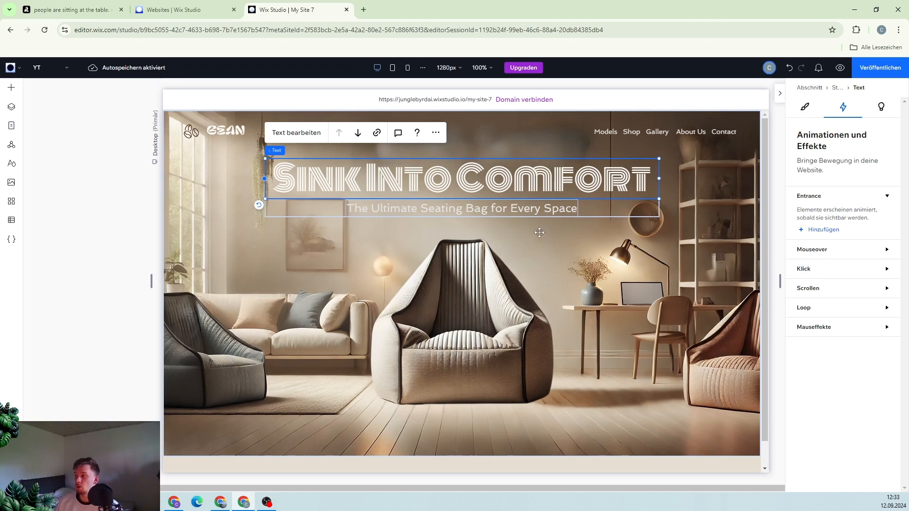
pyautogui.click(805, 107)
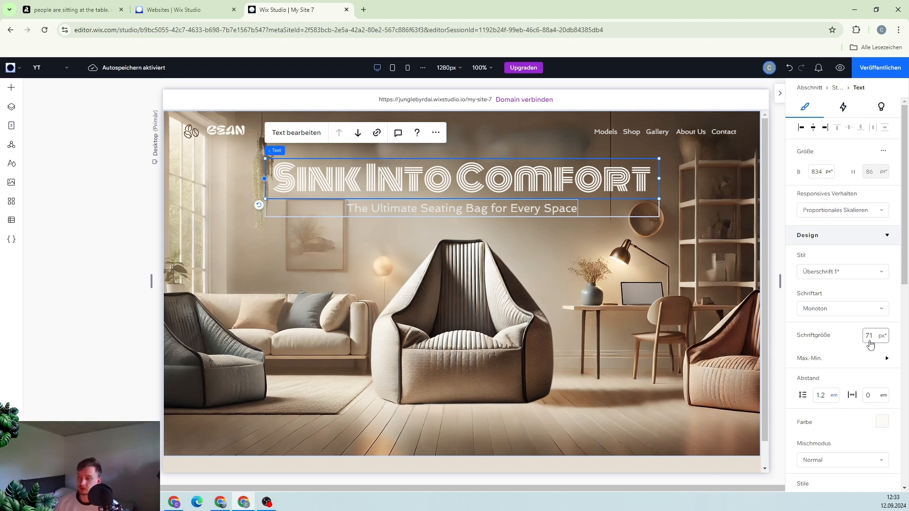
pyautogui.click(429, 204)
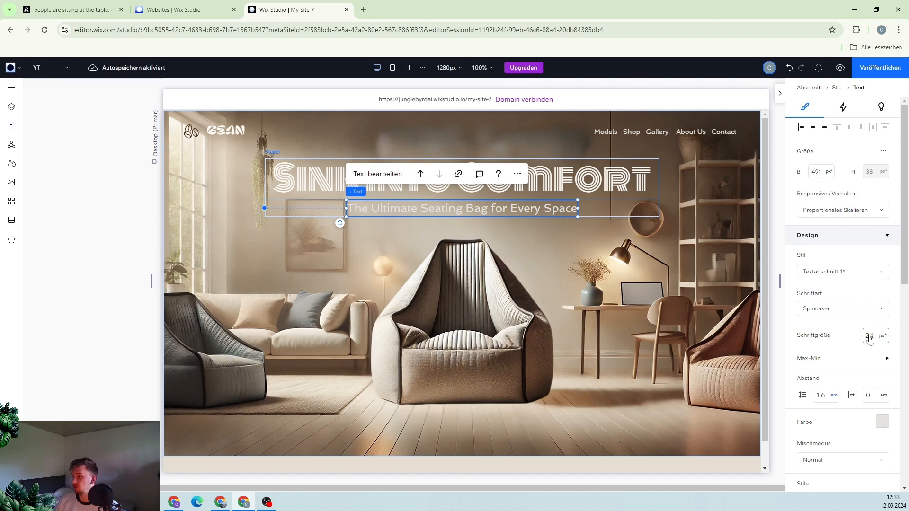
pyautogui.scroll(-2, 857, 339)
pyautogui.scroll(-5, 858, 339)
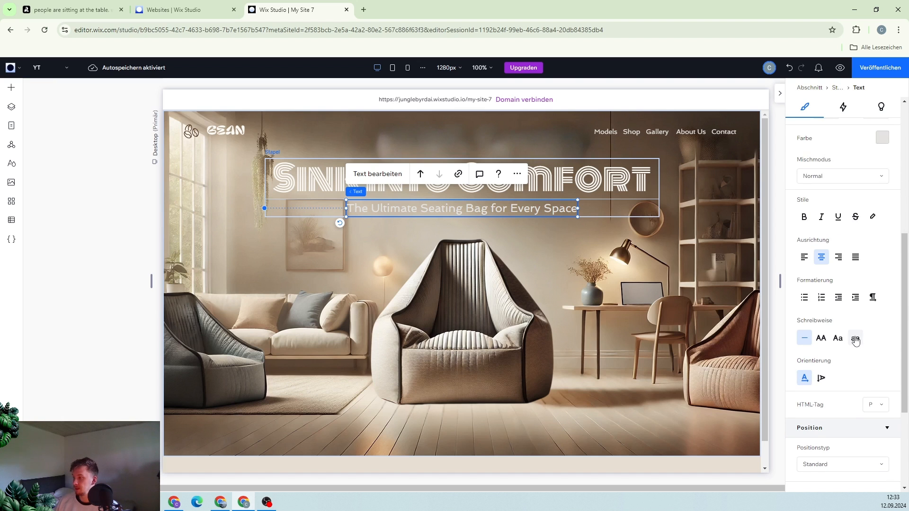
pyautogui.scroll(4, 854, 339)
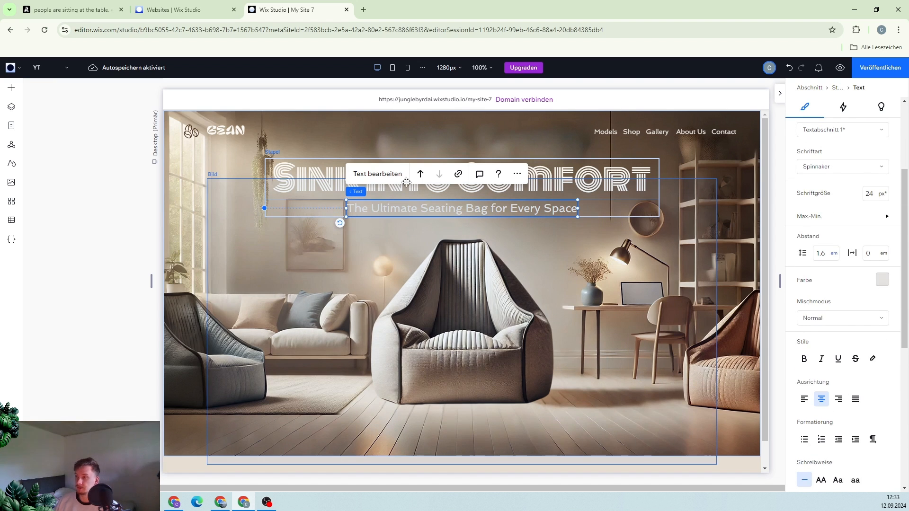
pyautogui.click(311, 190)
pyautogui.click(506, 210)
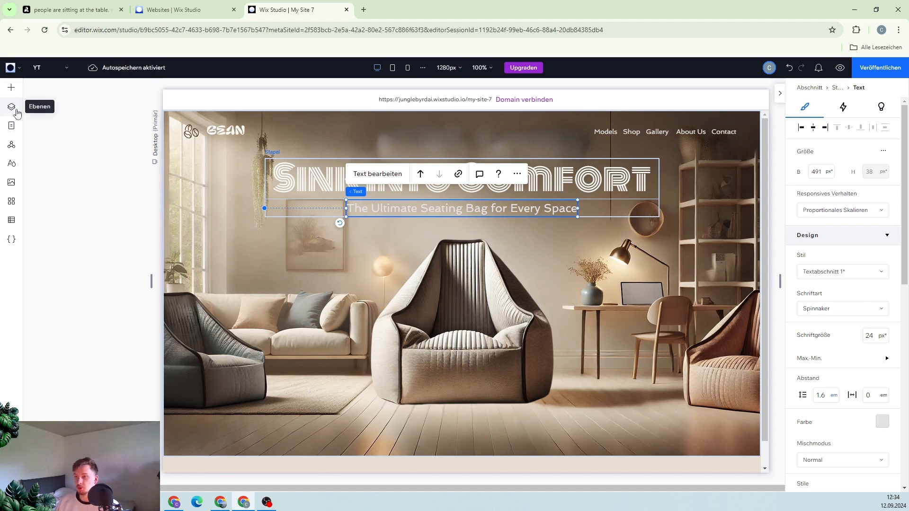
# Examine the Shop Now button's design settings, including its text and border style
pyautogui.click(418, 427)
pyautogui.click(417, 427)
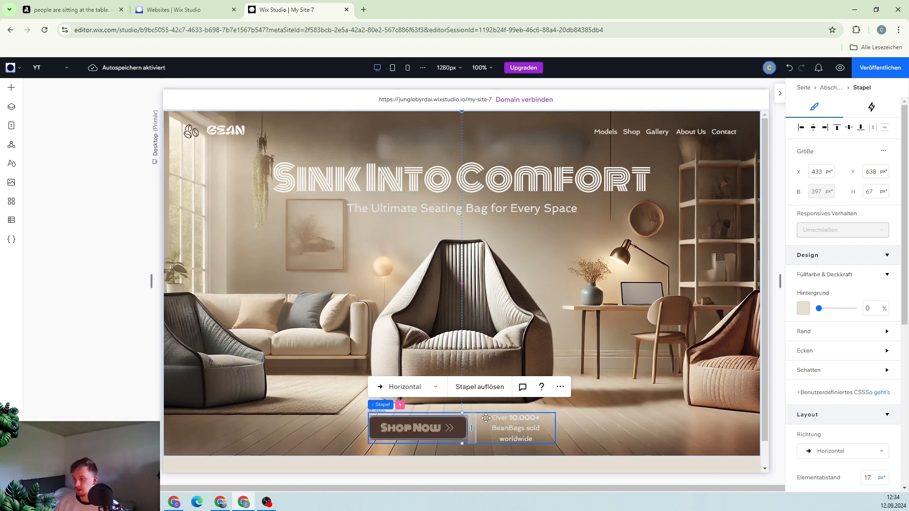
pyautogui.click(515, 428)
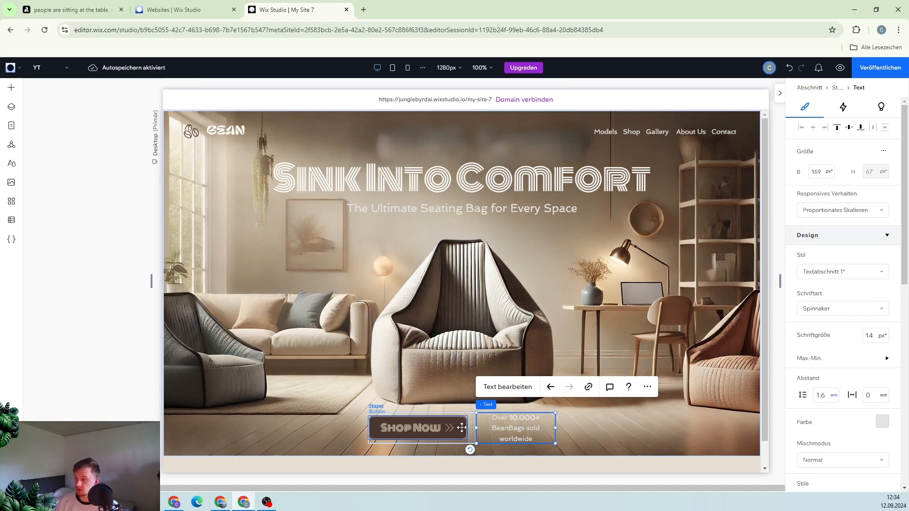
pyautogui.click(462, 428)
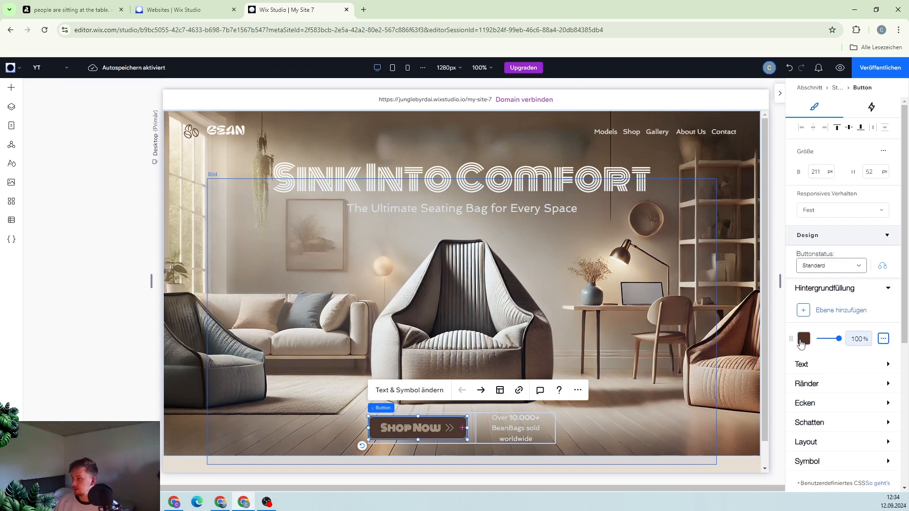
pyautogui.click(819, 366)
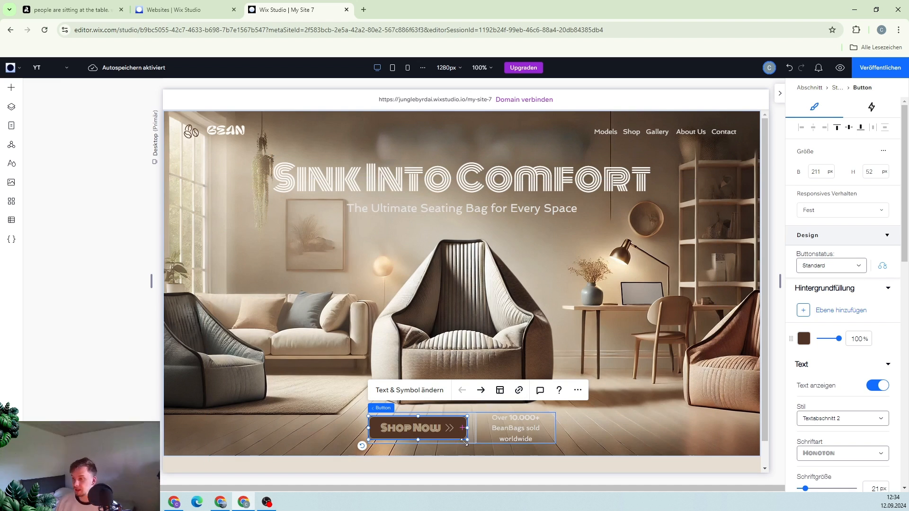
pyautogui.scroll(-7, 810, 413)
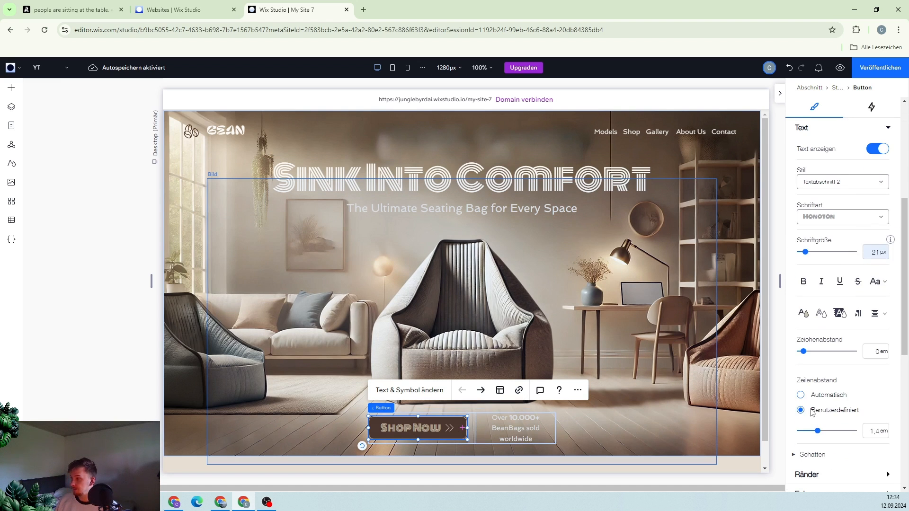
pyautogui.click(828, 381)
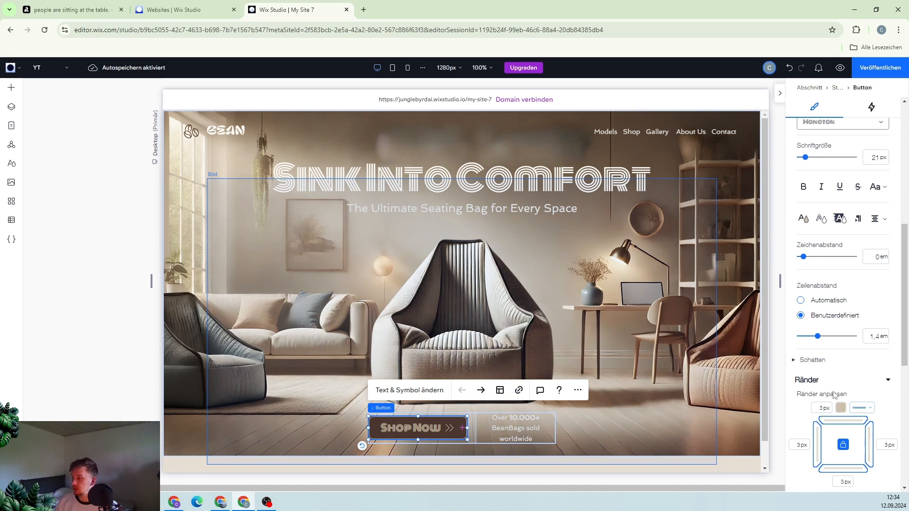
pyautogui.click(861, 407)
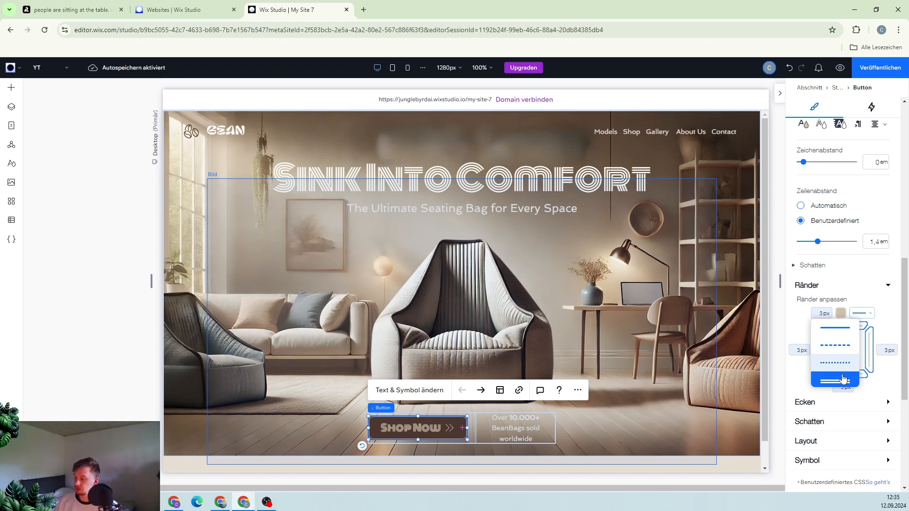
pyautogui.click(416, 465)
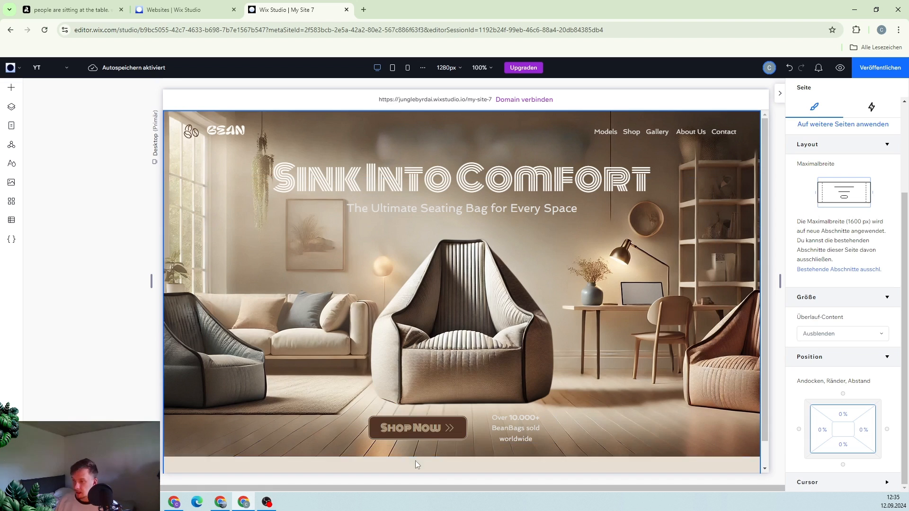
# Review the entrance animations of the heading stack and the Shop Now button stack
pyautogui.click(388, 424)
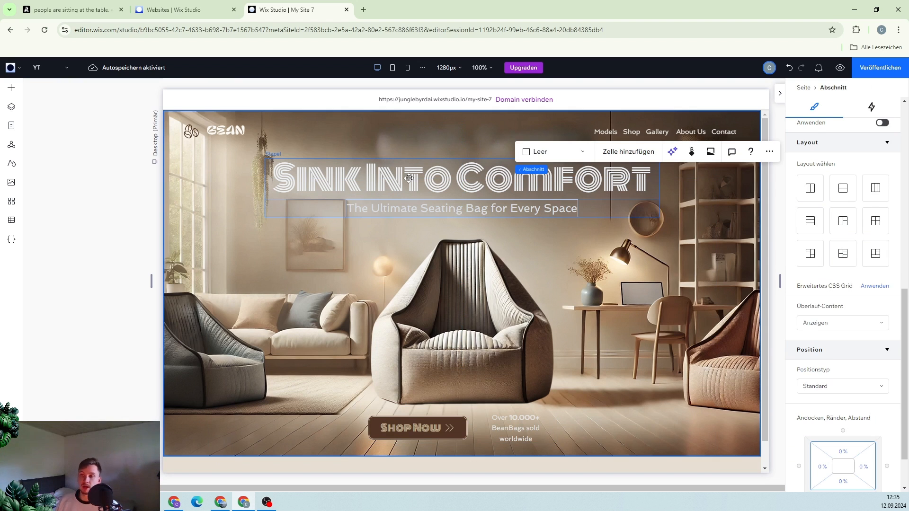
pyautogui.click(408, 178)
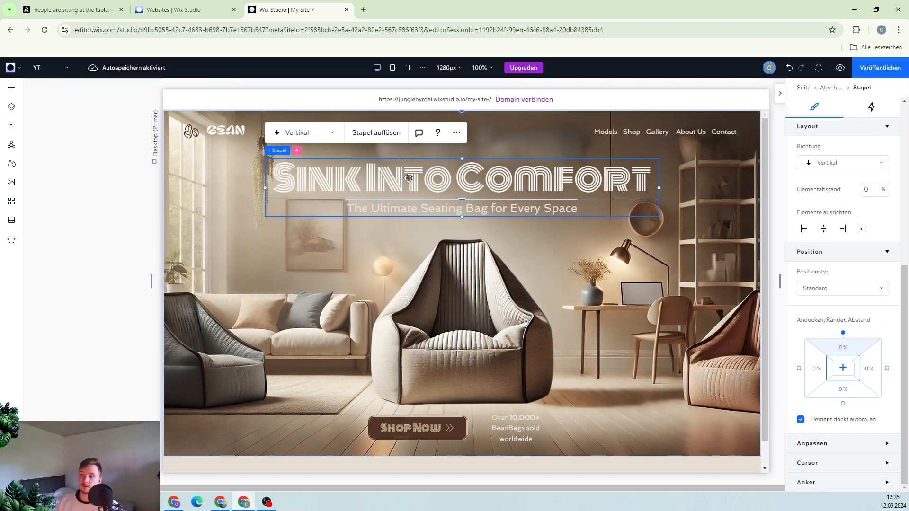
pyautogui.click(870, 109)
pyautogui.click(833, 212)
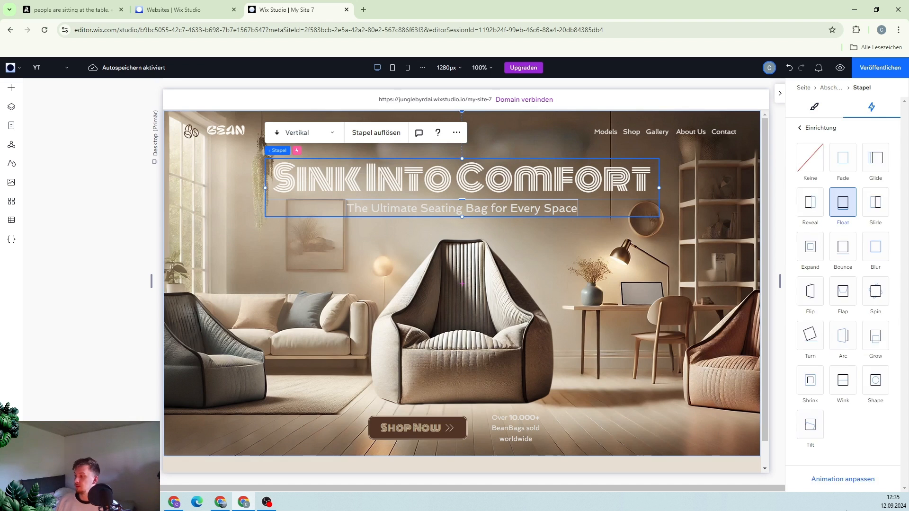
pyautogui.click(847, 479)
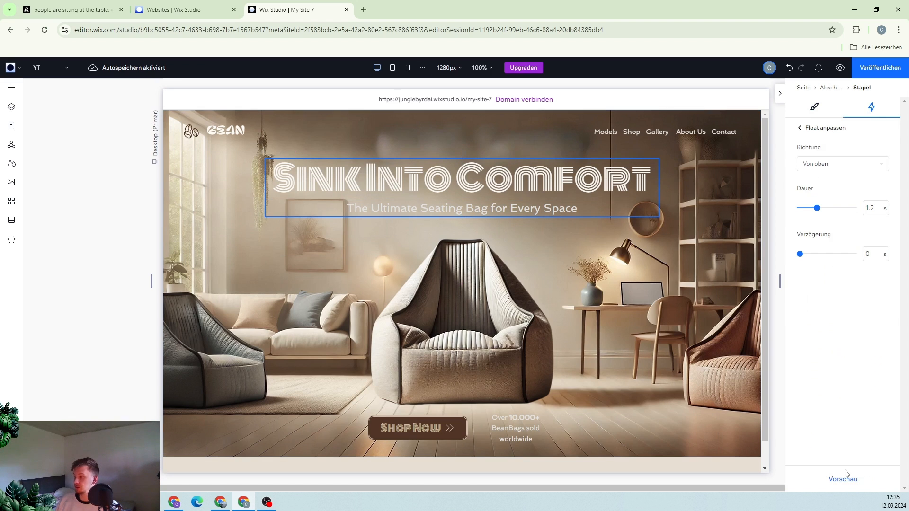
pyautogui.click(370, 421)
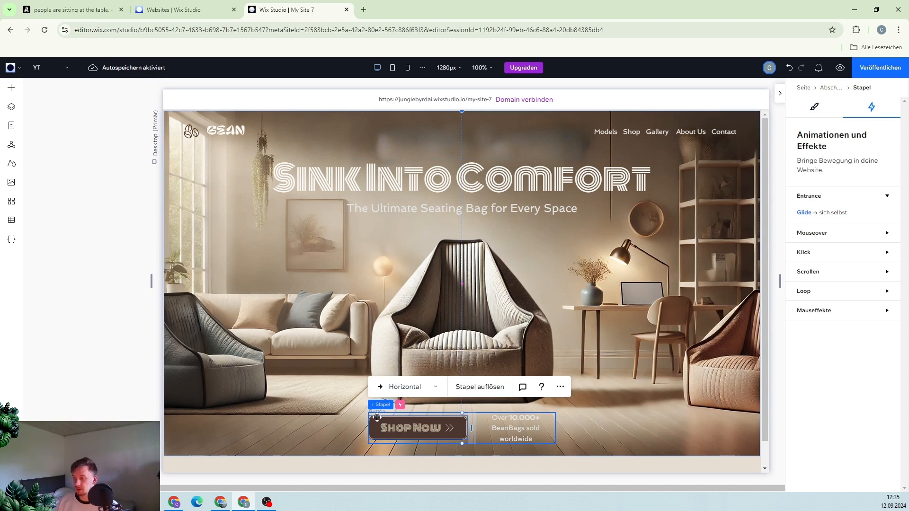
pyautogui.click(840, 213)
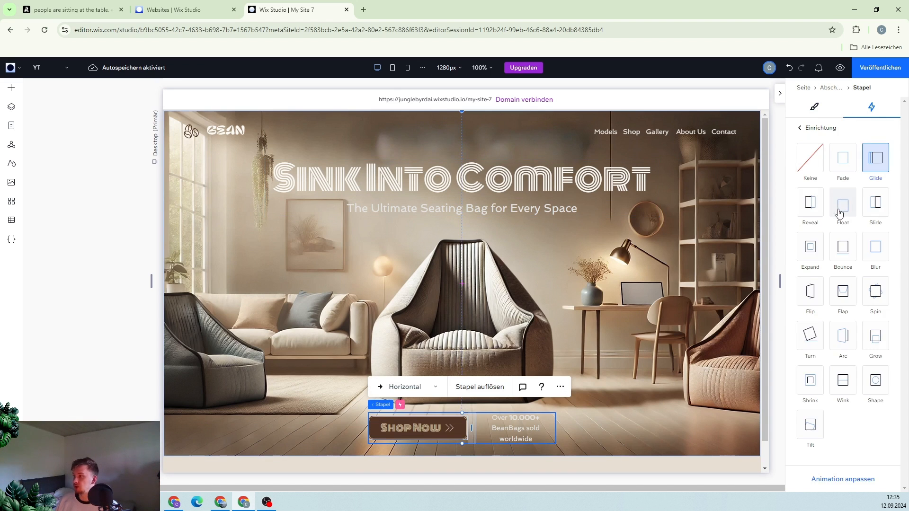
# Open the button stack's Glide animation settings and preview the site before returning to the editor
pyautogui.click(850, 480)
pyautogui.click(845, 481)
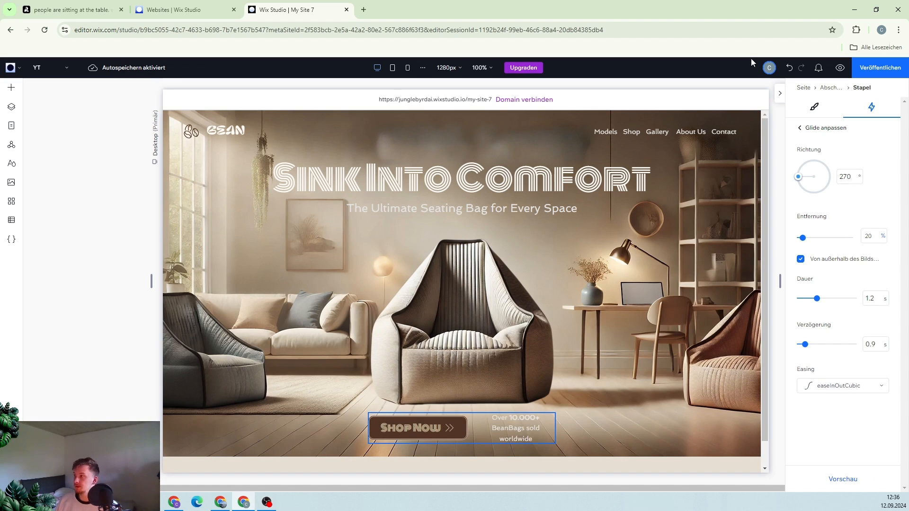
pyautogui.click(840, 68)
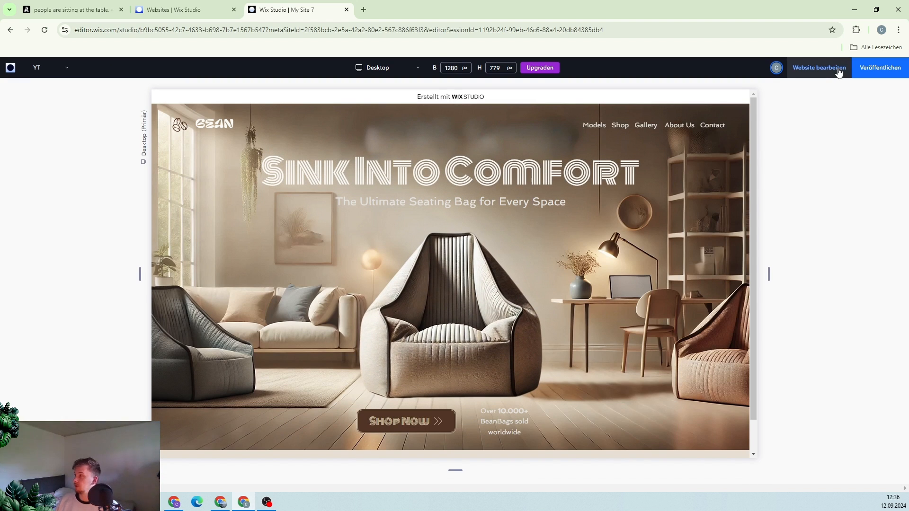
pyautogui.click(836, 73)
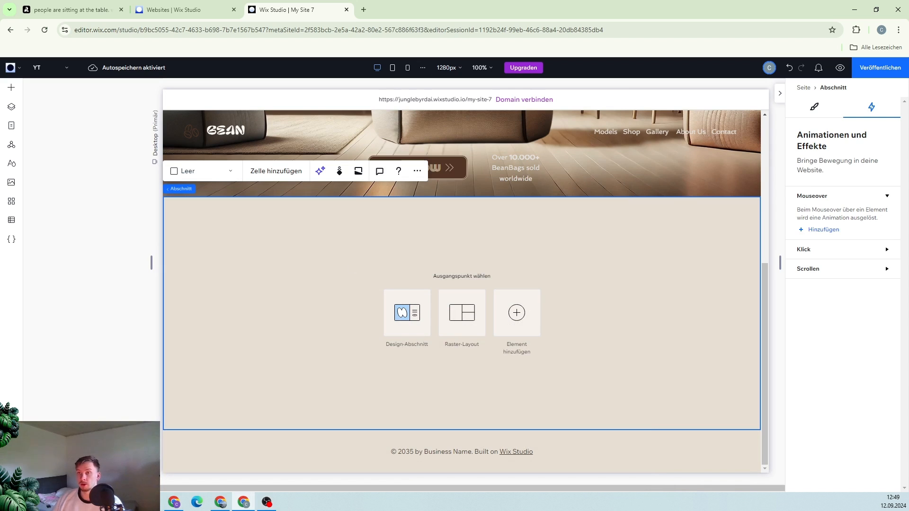
# Add a collage section grid to the empty section and set its horizontal and vertical gaps to 24 px
pyautogui.click(11, 92)
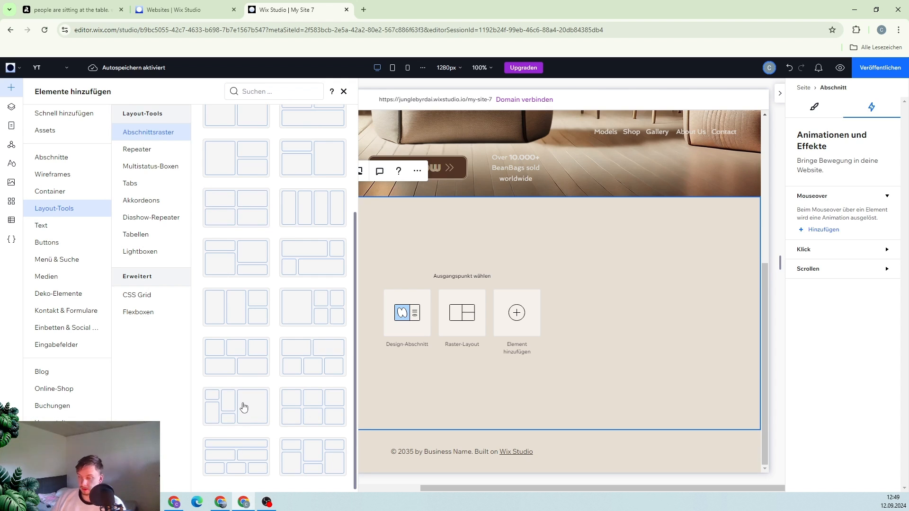
pyautogui.press('Escape')
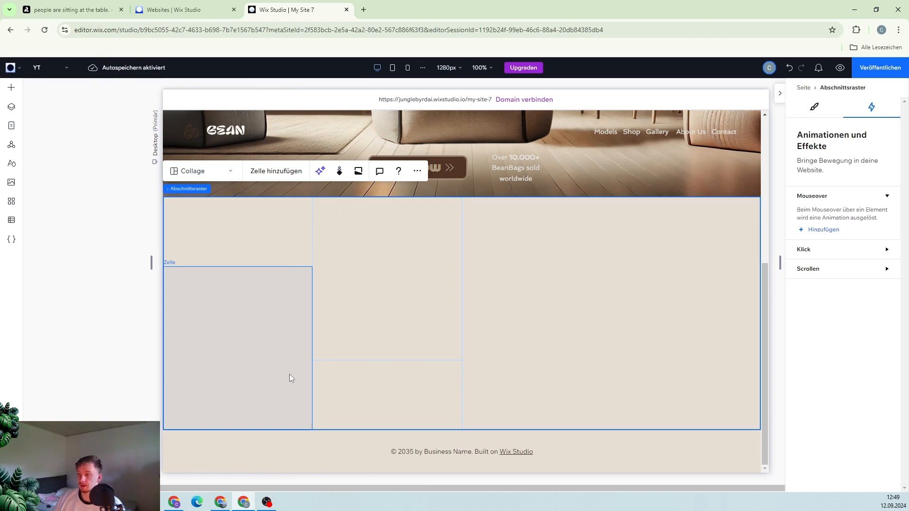
pyautogui.click(812, 107)
pyautogui.scroll(-5, 842, 374)
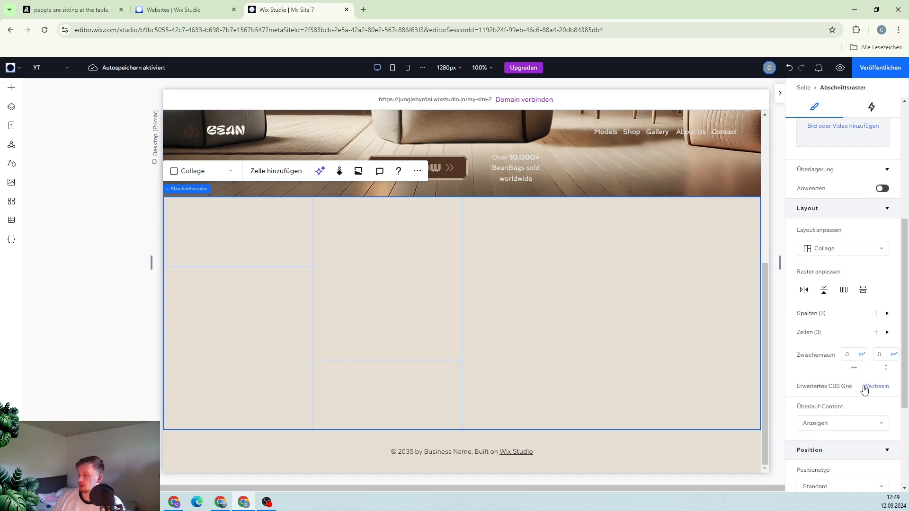
pyautogui.click(851, 354)
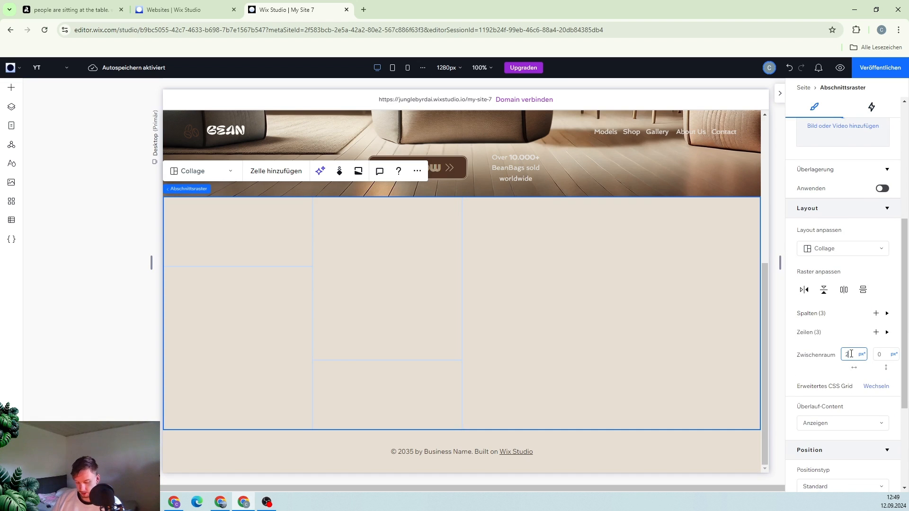
pyautogui.click(883, 354)
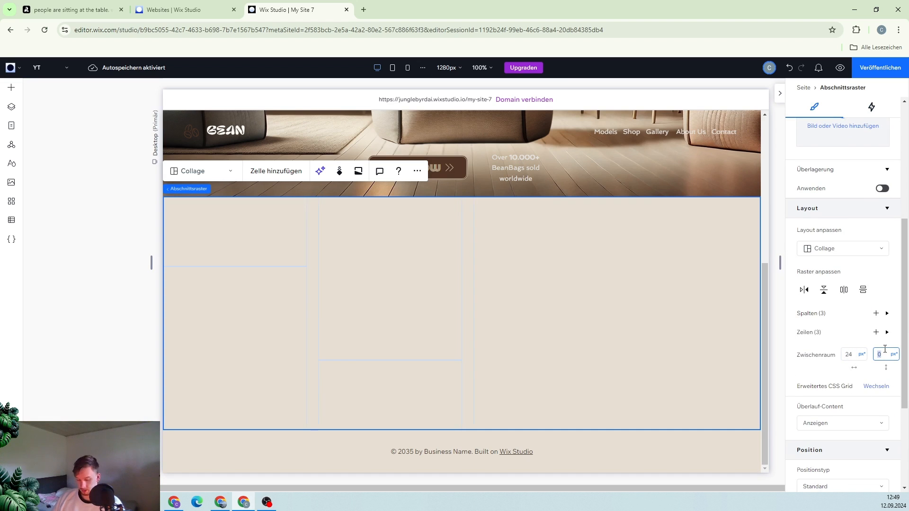
pyautogui.write('24')
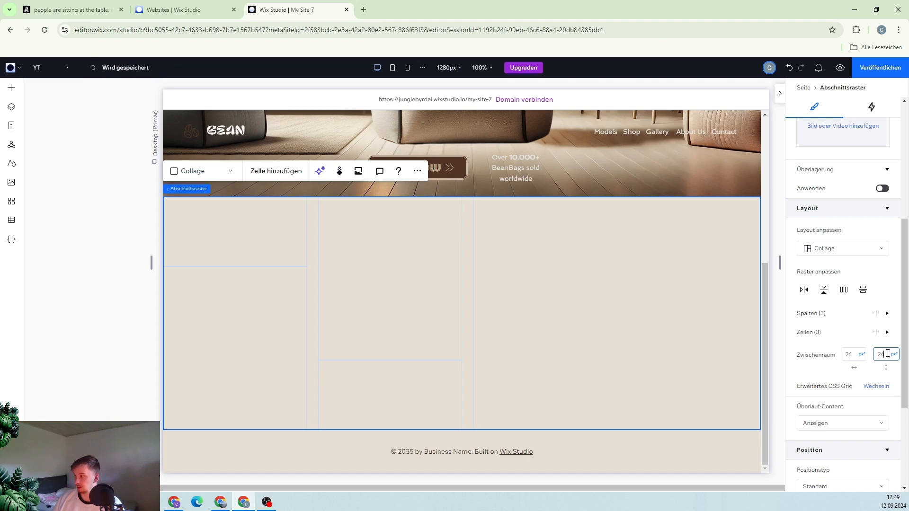
pyautogui.press('Return')
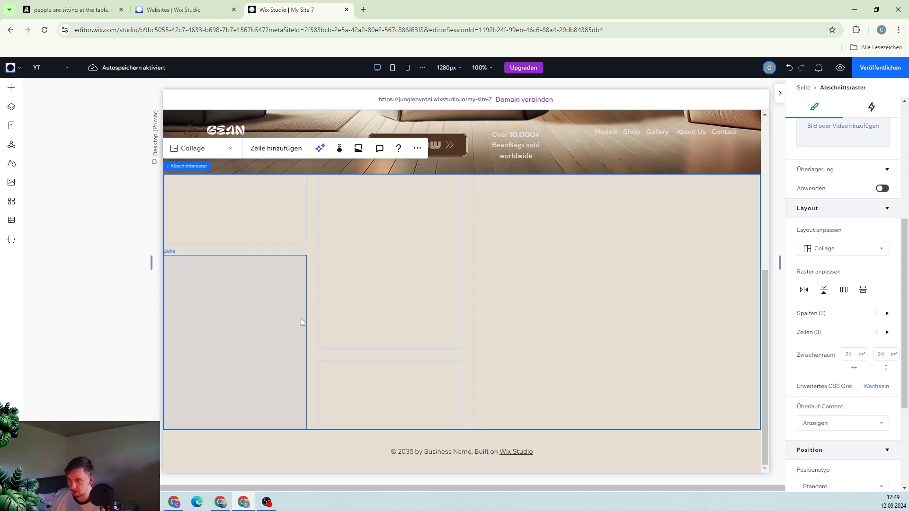
# Fill the bottom-left and top-middle grid cells with a dark brown background
pyautogui.click(264, 311)
pyautogui.scroll(1, 854, 372)
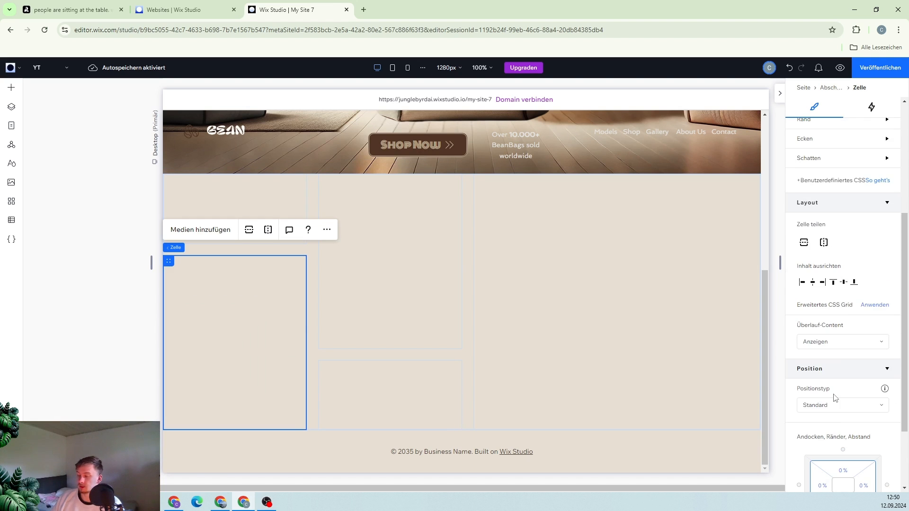
pyautogui.scroll(3, 838, 374)
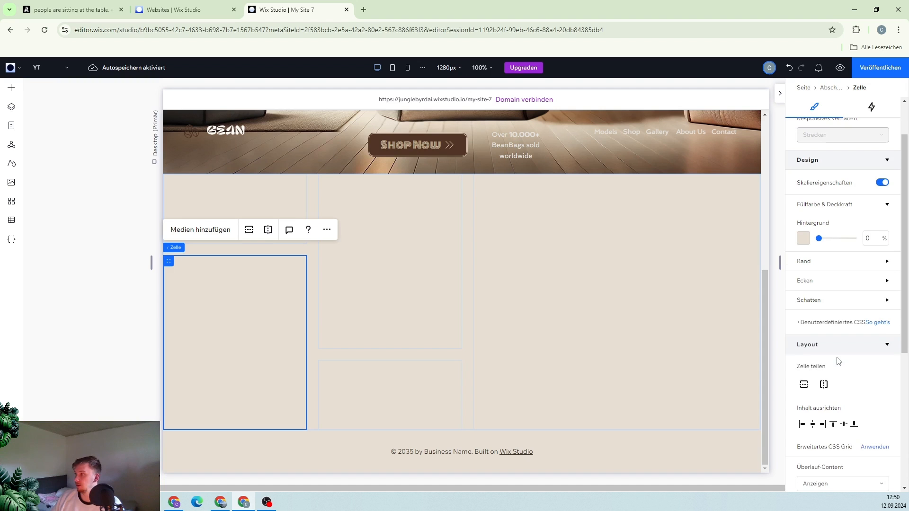
pyautogui.click(809, 241)
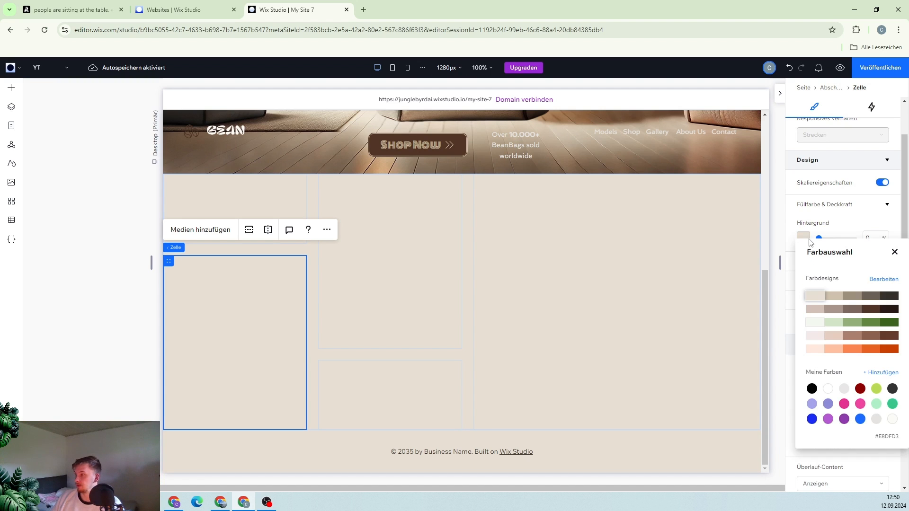
pyautogui.click(866, 310)
pyautogui.click(428, 260)
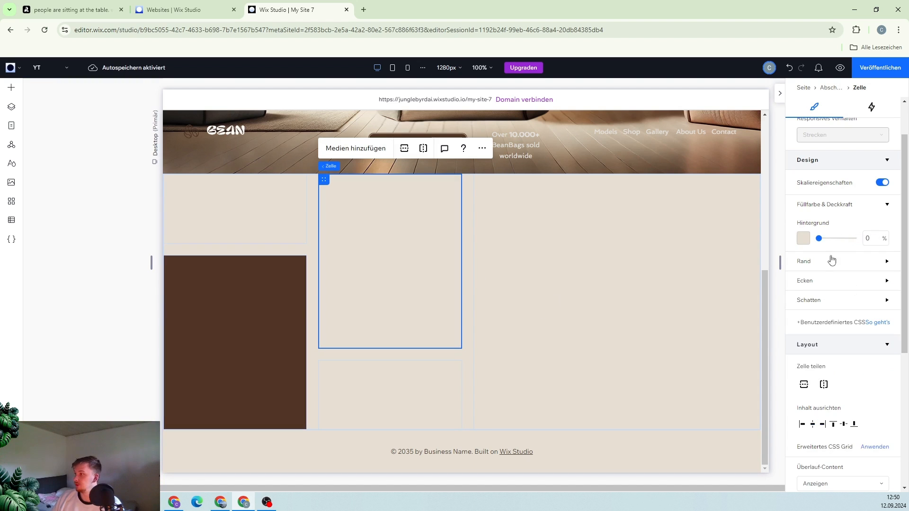
pyautogui.click(803, 237)
pyautogui.click(861, 307)
# Add a dark brown border at 100% opacity to the top-left and bottom-middle grid cells
pyautogui.click(286, 229)
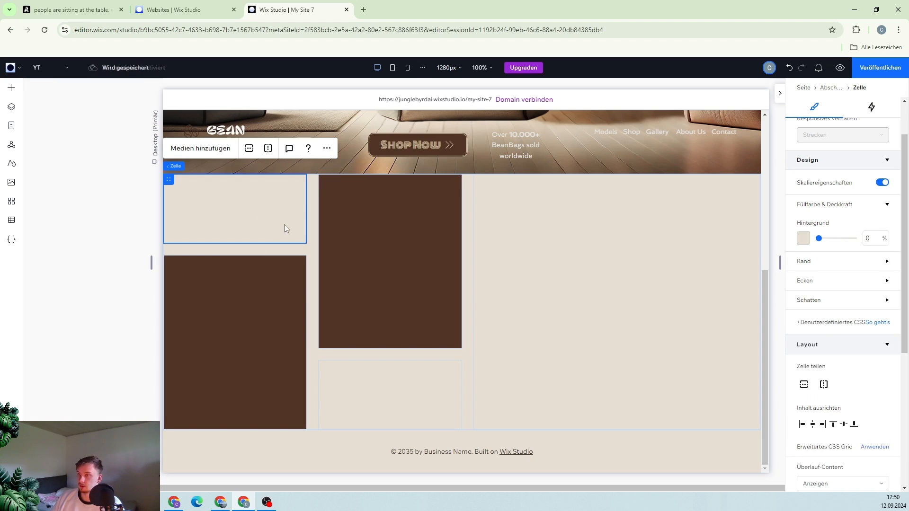
pyautogui.click(824, 264)
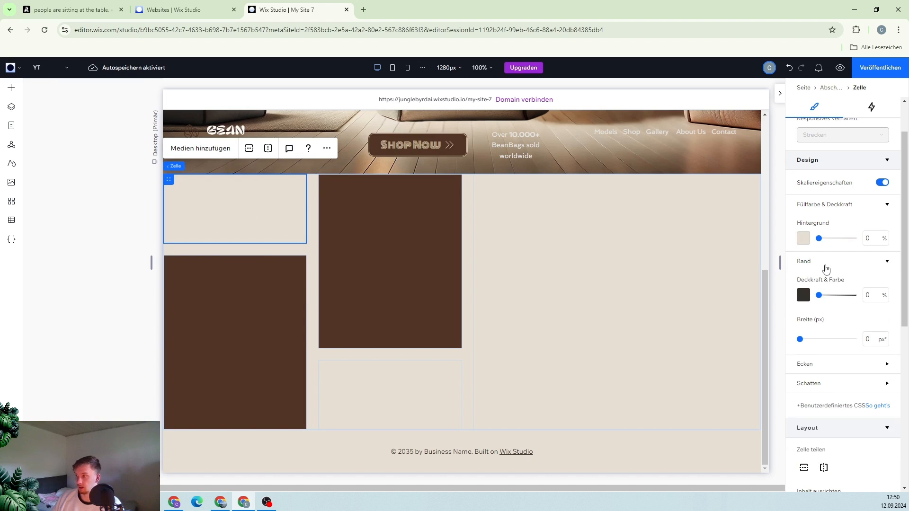
pyautogui.click(804, 295)
pyautogui.click(894, 296)
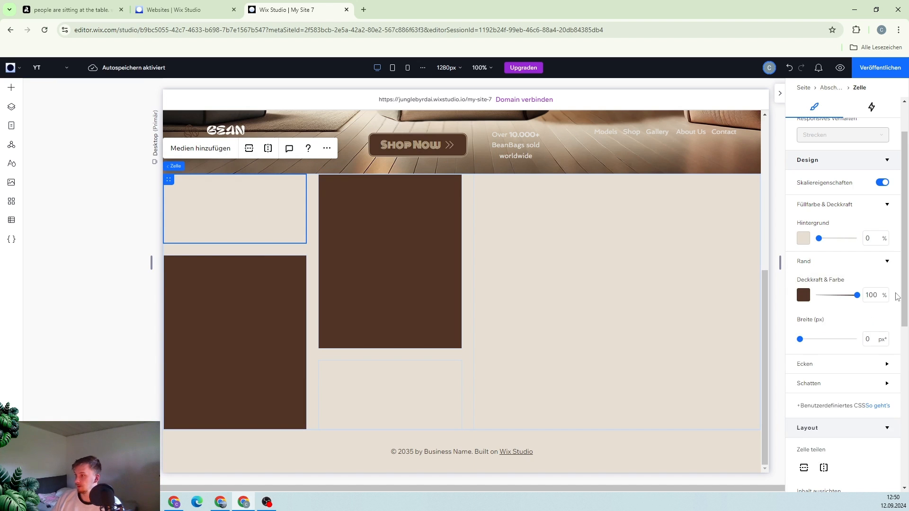
pyautogui.click(373, 385)
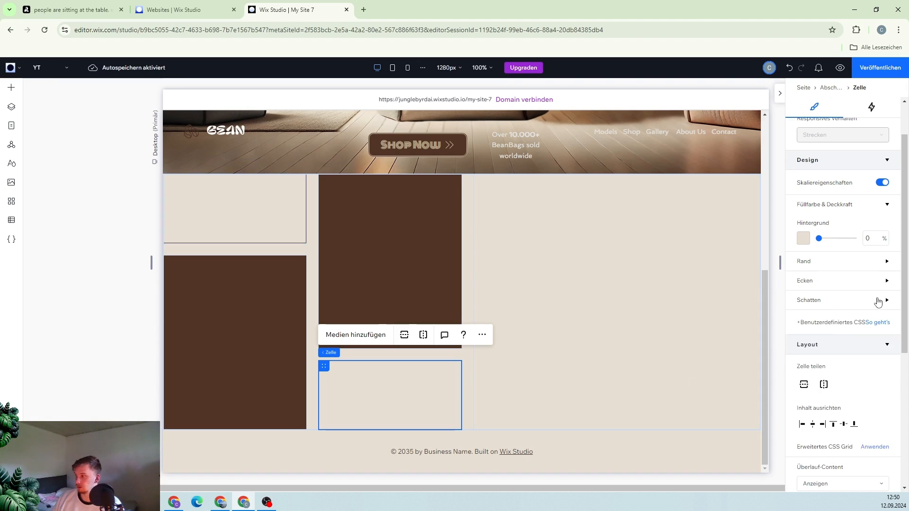
pyautogui.click(829, 280)
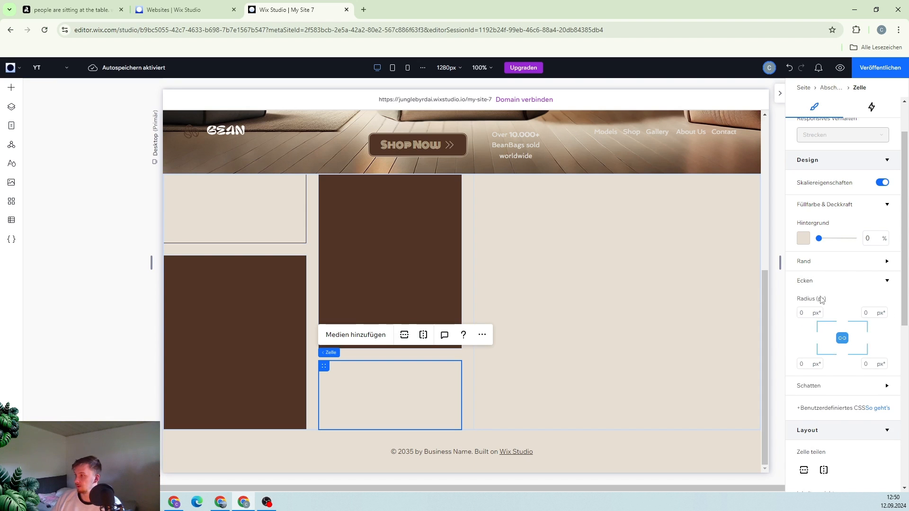
pyautogui.click(829, 262)
# Unlink the corners of the bottom-left cell and round its top-right corner to 120 px
pyautogui.click(563, 303)
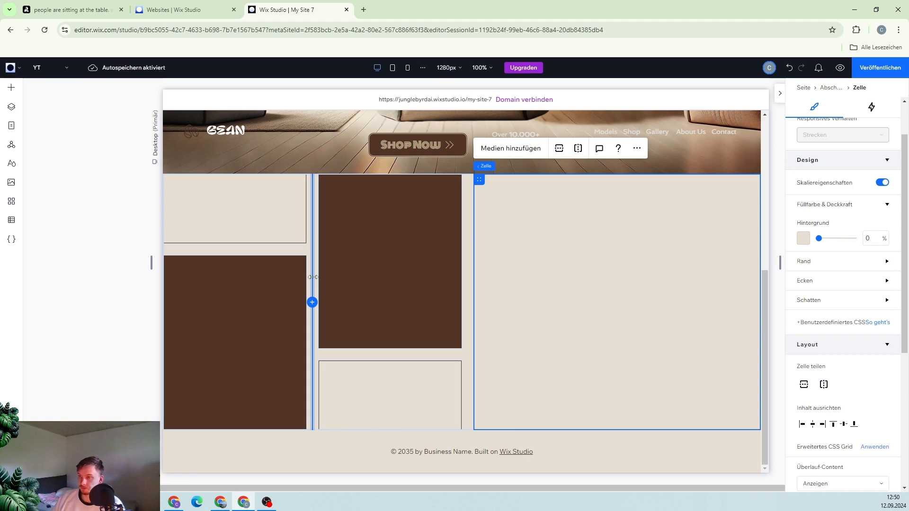
pyautogui.click(257, 277)
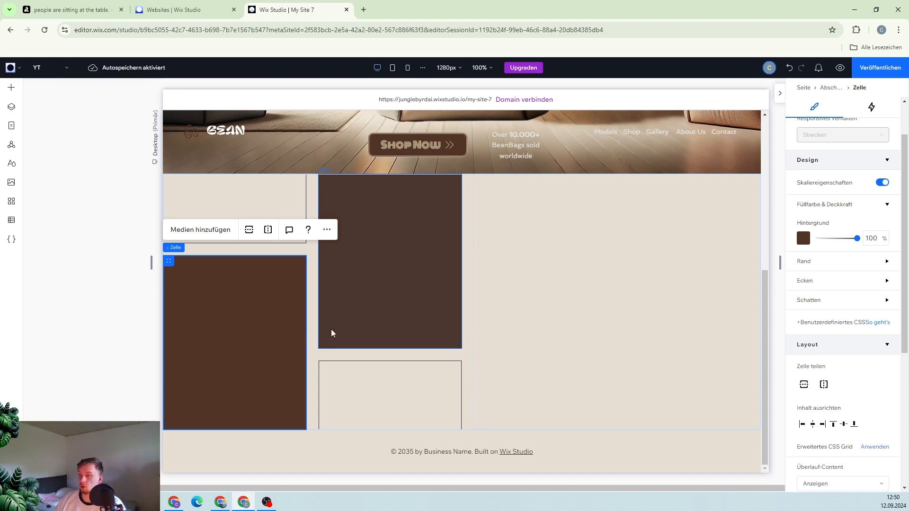
pyautogui.click(814, 288)
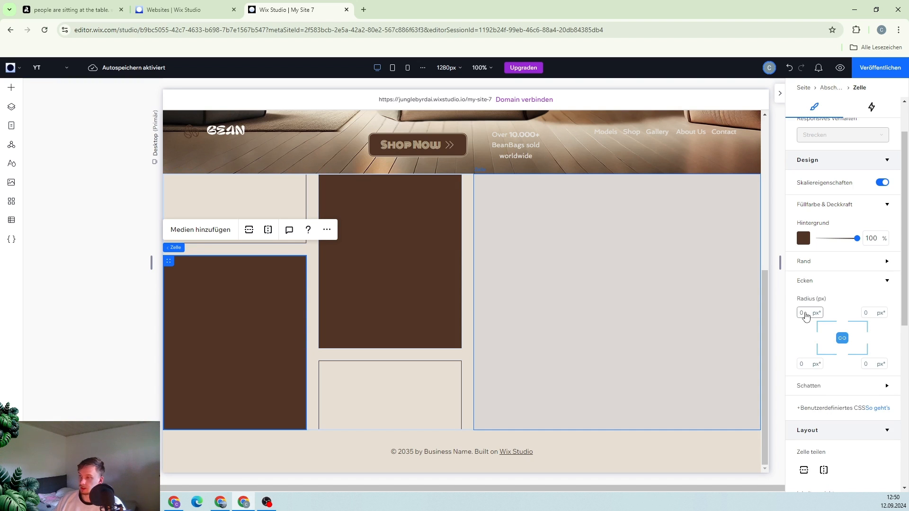
pyautogui.click(842, 338)
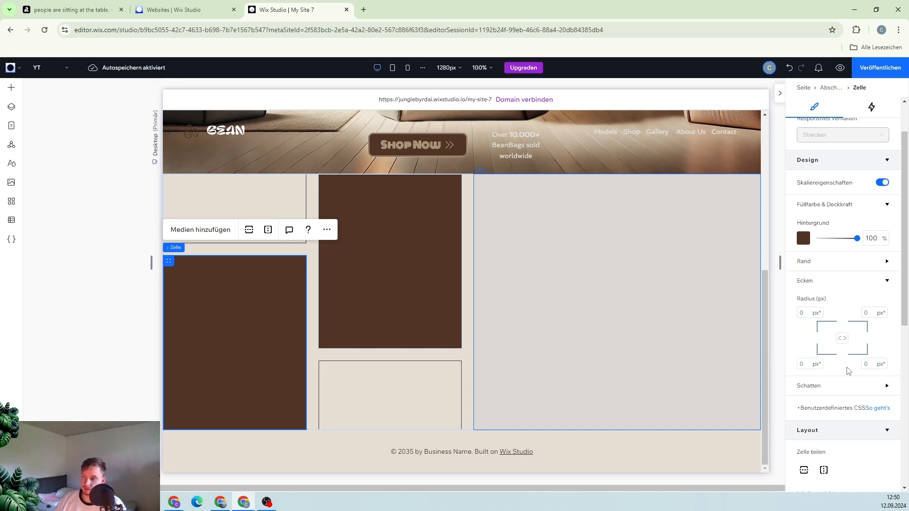
pyautogui.click(868, 313)
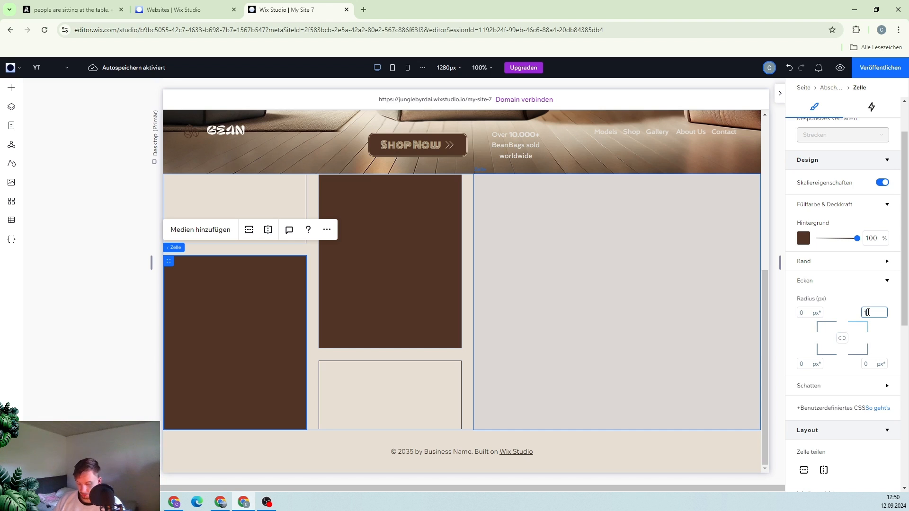
pyautogui.write('100')
pyautogui.press('Return')
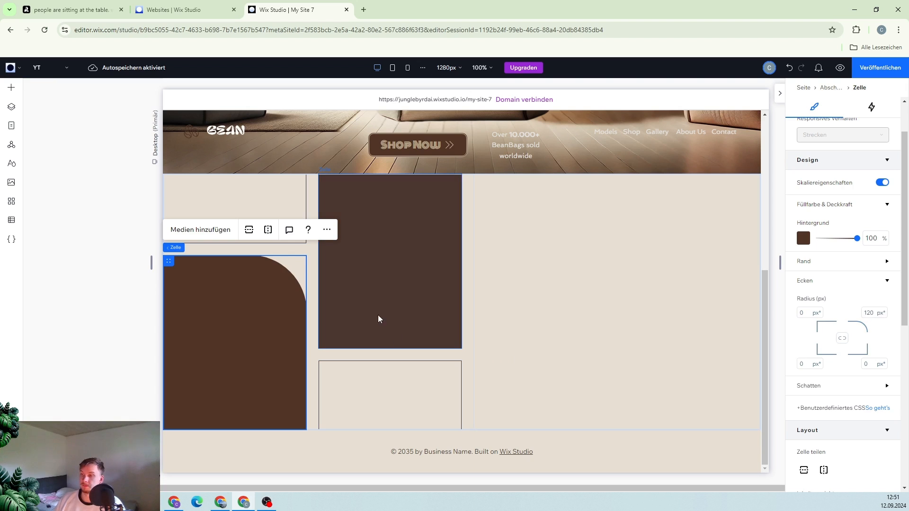
# Inspect the design settings of the feature texts inside the completed grid cells
pyautogui.click(377, 314)
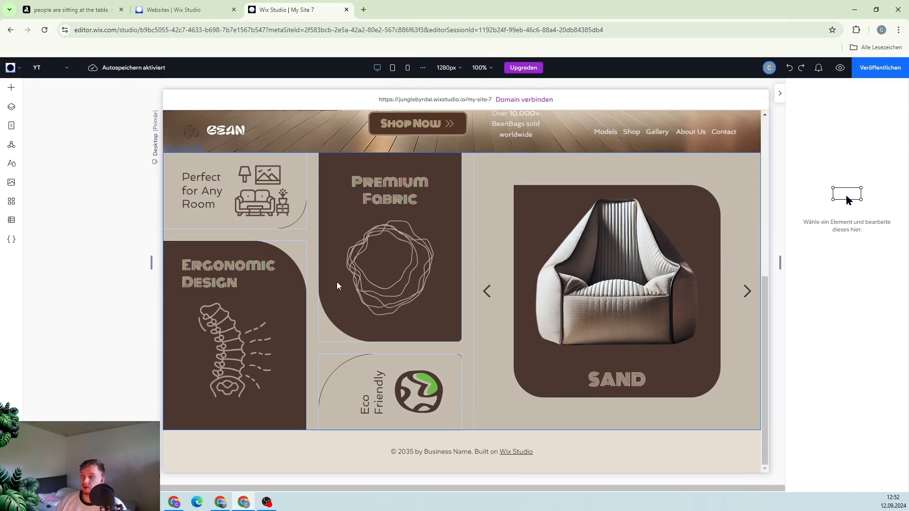
pyautogui.click(336, 282)
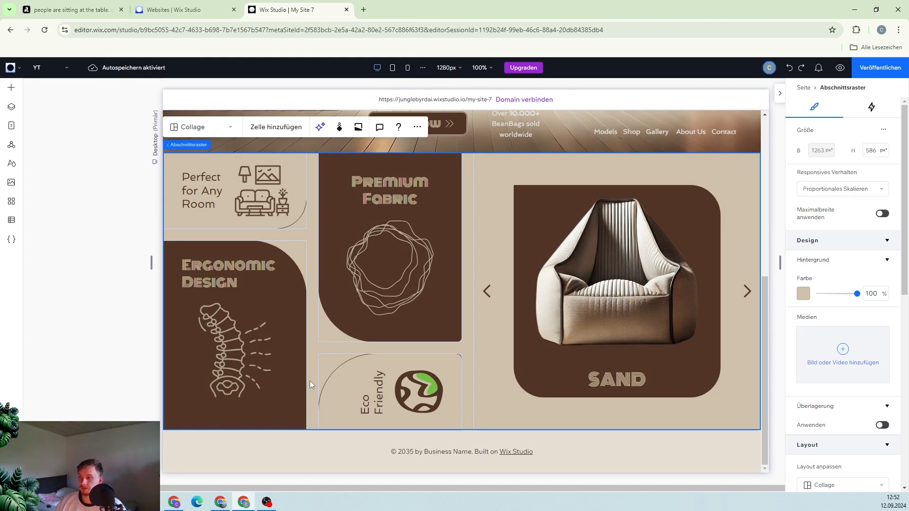
pyautogui.click(202, 191)
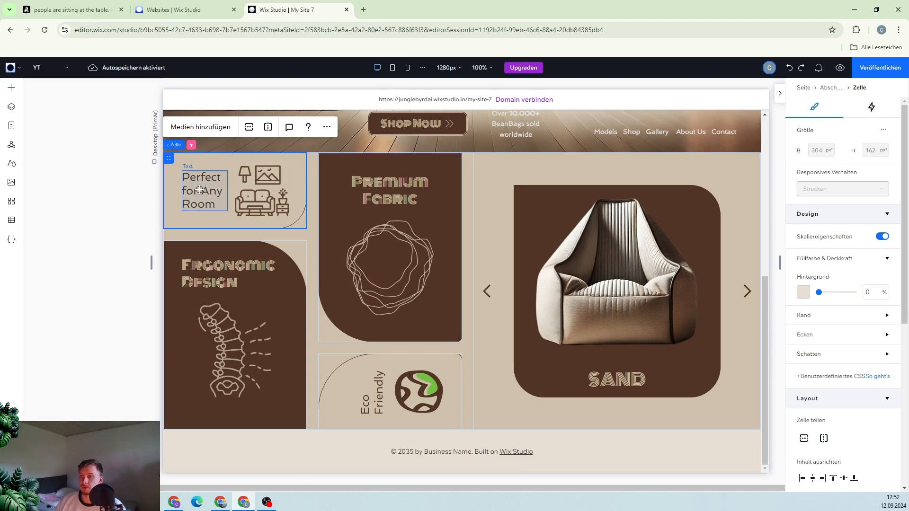
pyautogui.click(203, 191)
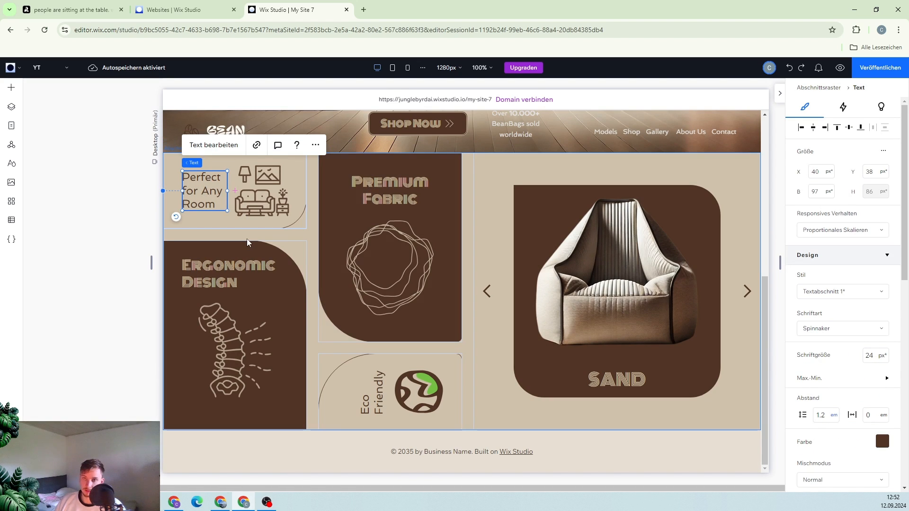
pyautogui.click(396, 189)
pyautogui.click(397, 190)
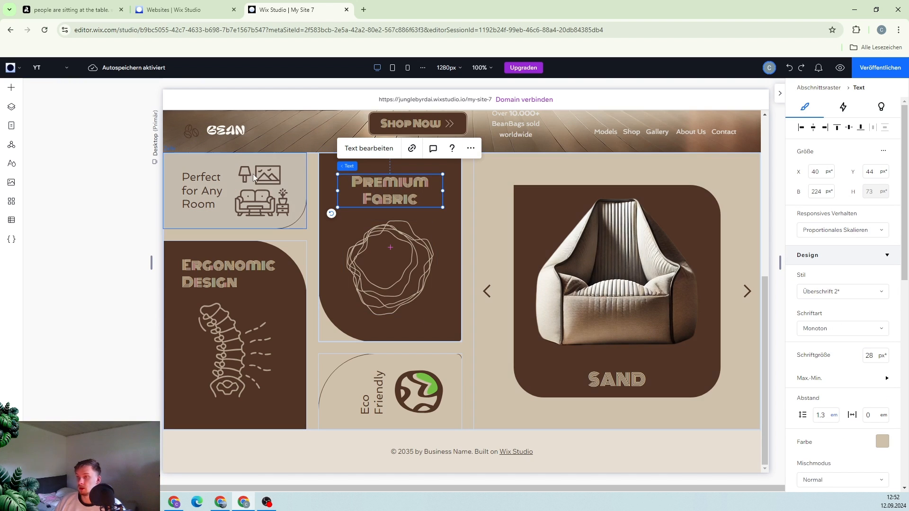
pyautogui.click(201, 191)
pyautogui.click(201, 190)
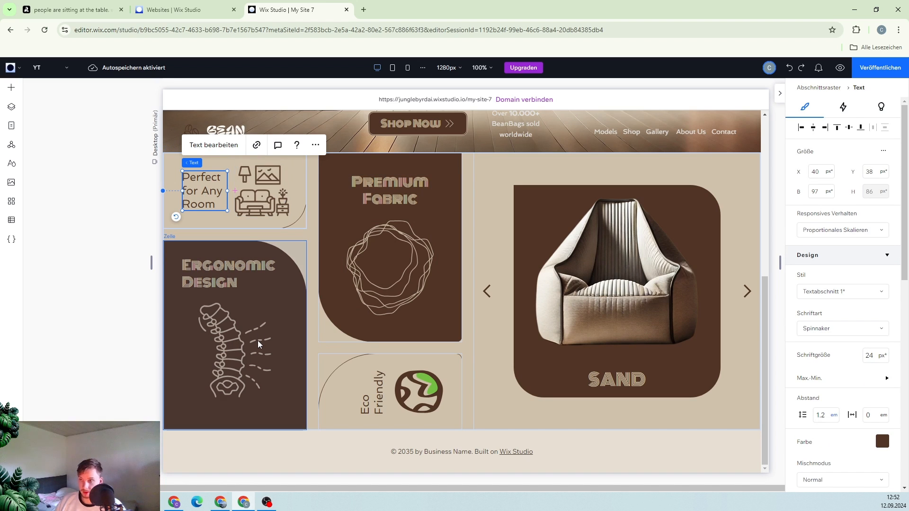
pyautogui.click(247, 274)
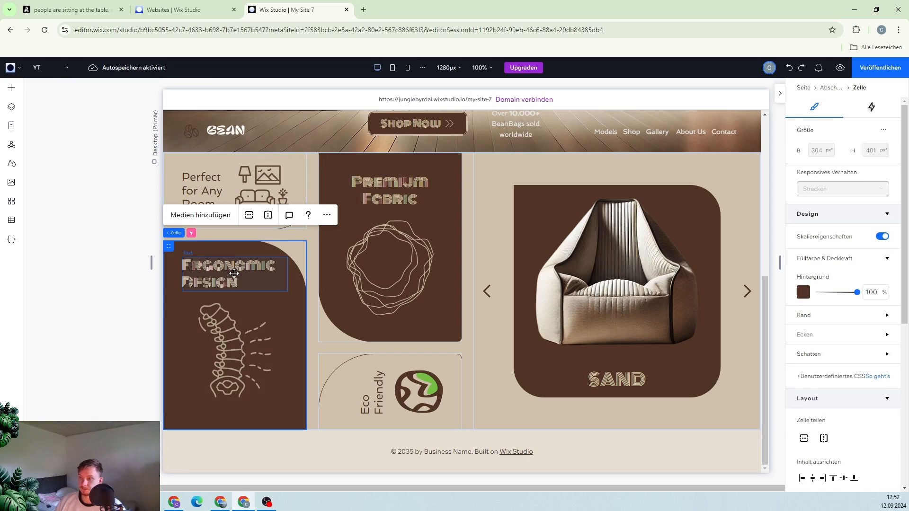
pyautogui.click(247, 273)
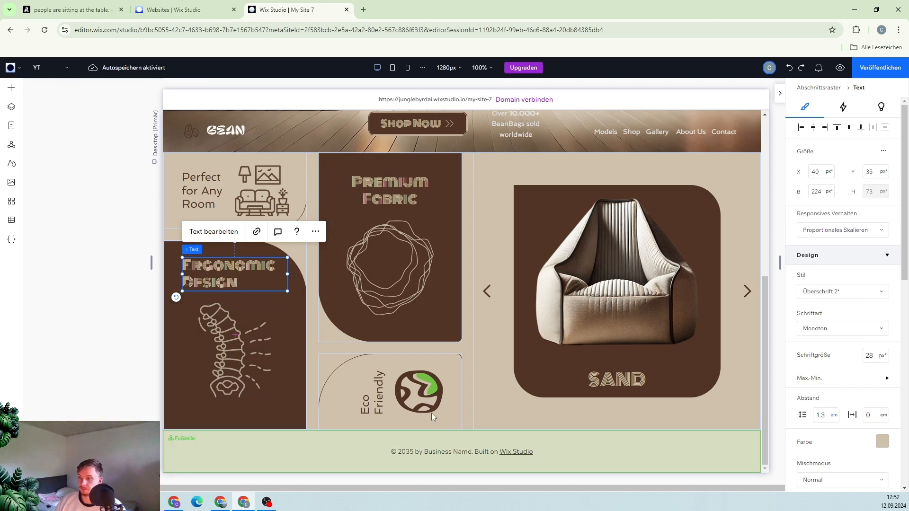
pyautogui.click(370, 396)
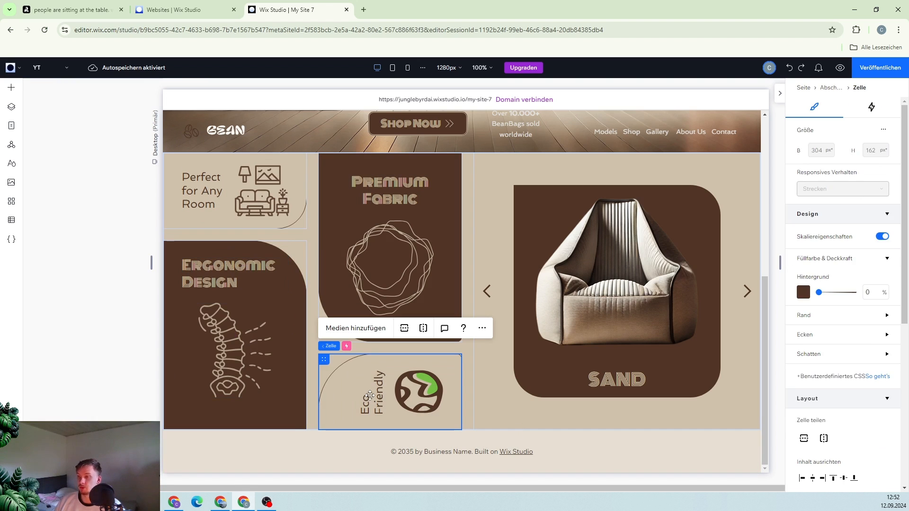
pyautogui.click(369, 396)
pyautogui.scroll(-3, 851, 393)
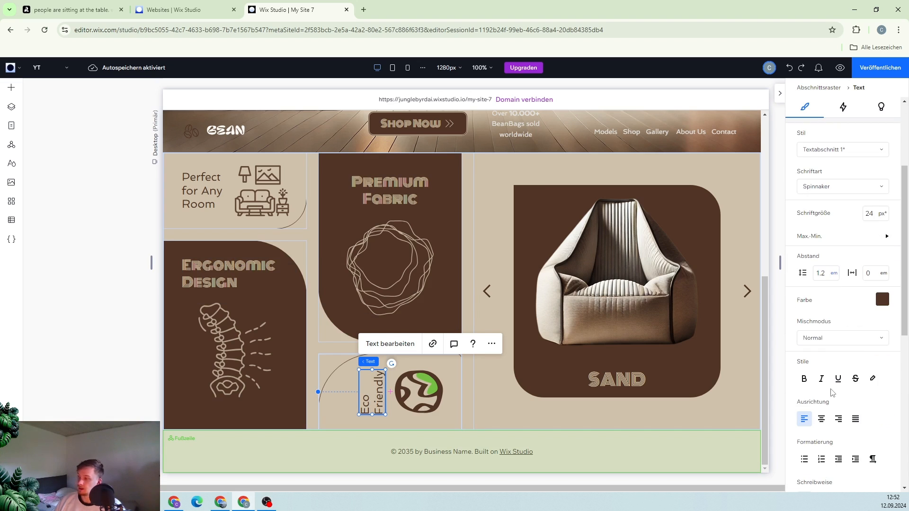
# Inspect the vertical text orientation setting, then select the product slider cell and its flexbox to review their settings
pyautogui.scroll(-3, 833, 391)
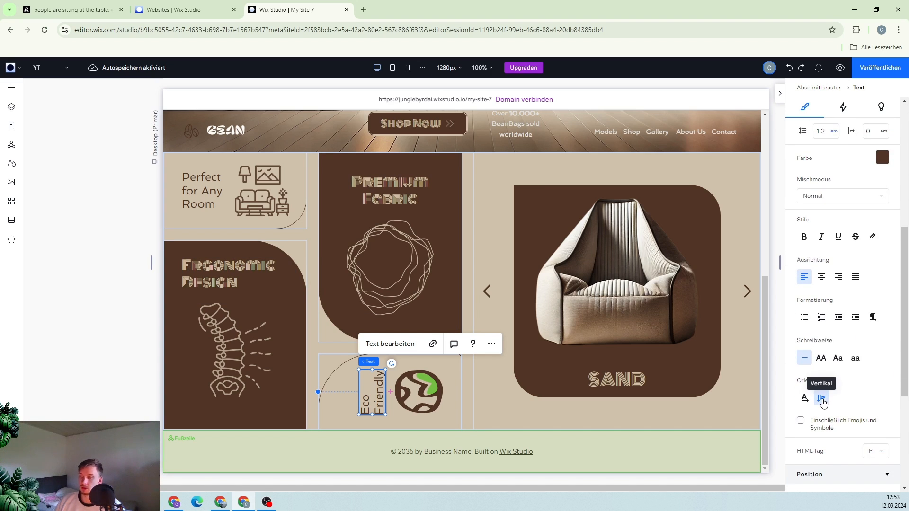
pyautogui.scroll(1, 562, 317)
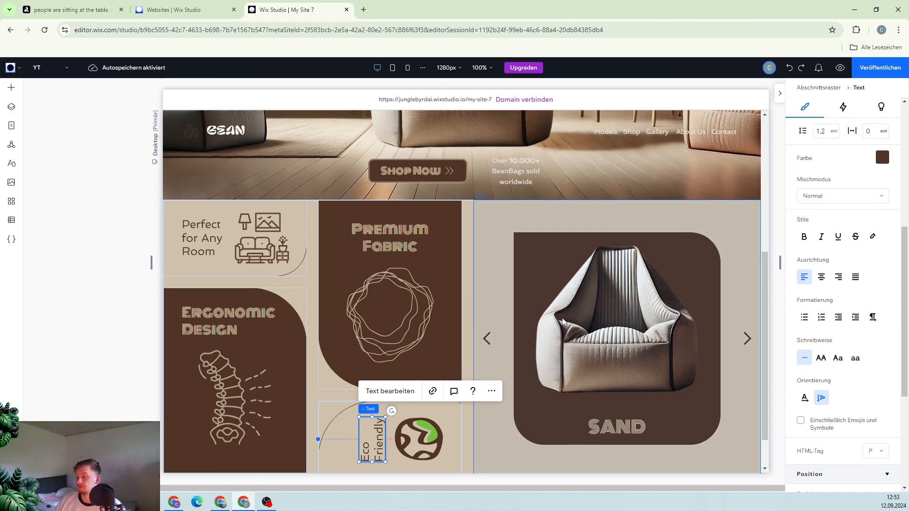
pyautogui.click(488, 216)
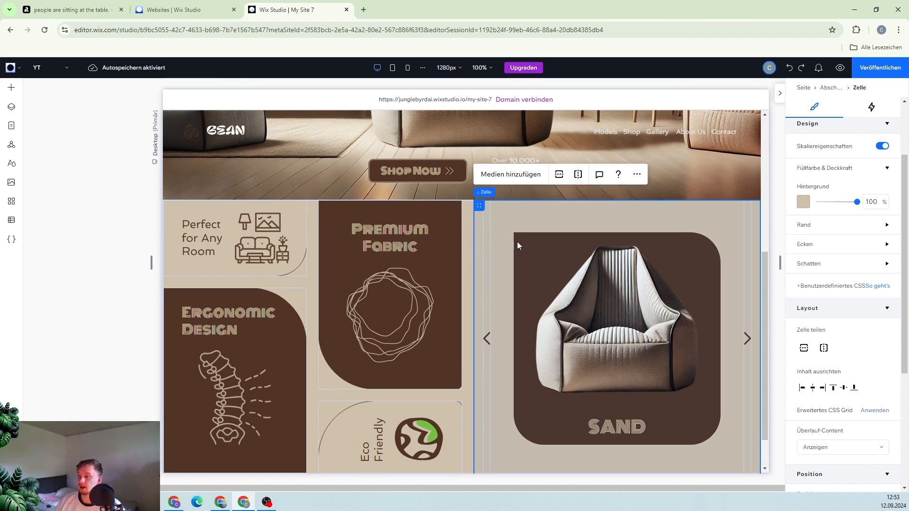
pyautogui.click(533, 240)
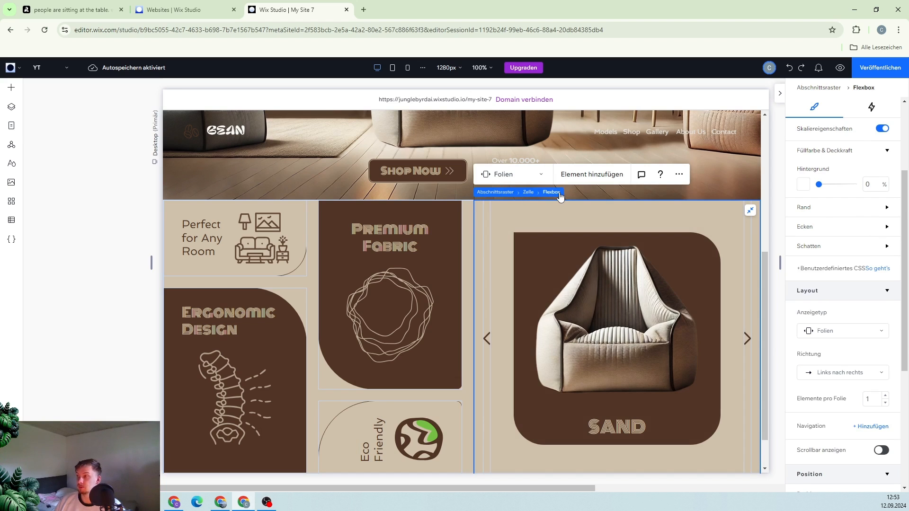
# Browse the flexbox layout presets and the slider's display type options without changing them
pyautogui.click(10, 90)
pyautogui.click(140, 310)
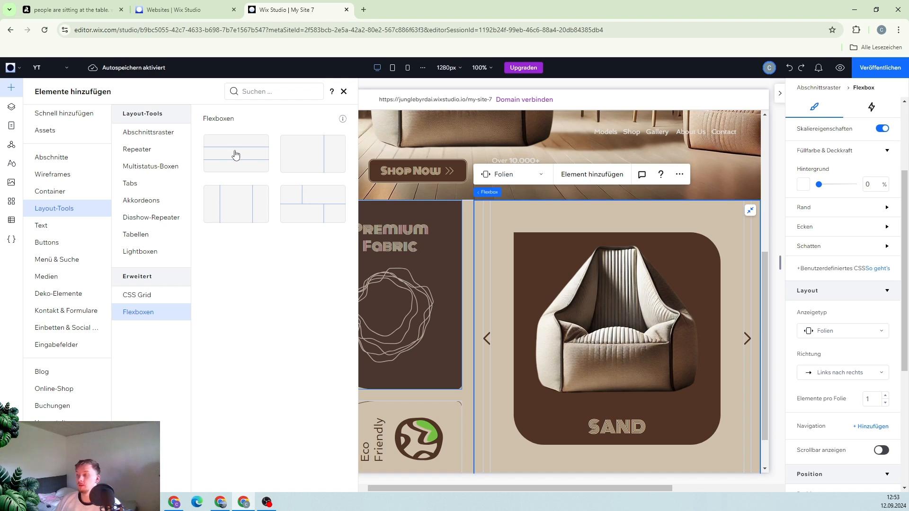
pyautogui.scroll(-2, 870, 305)
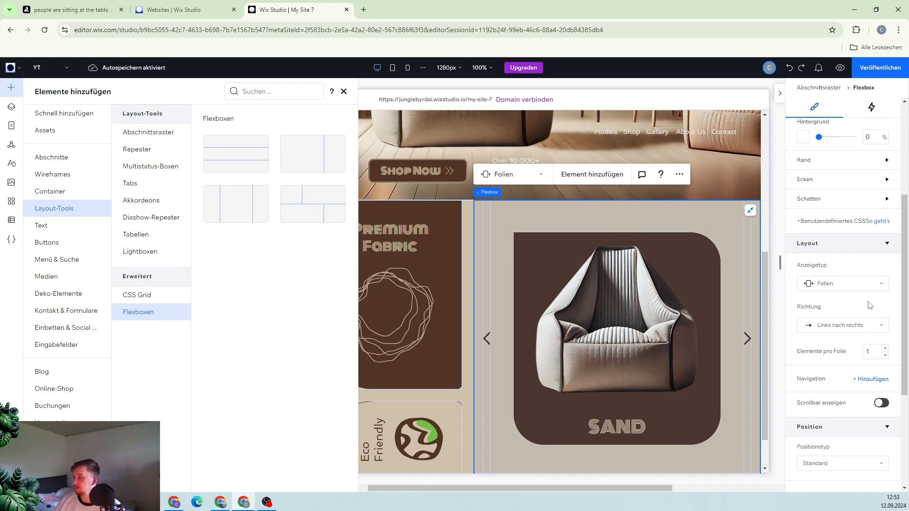
pyautogui.click(836, 236)
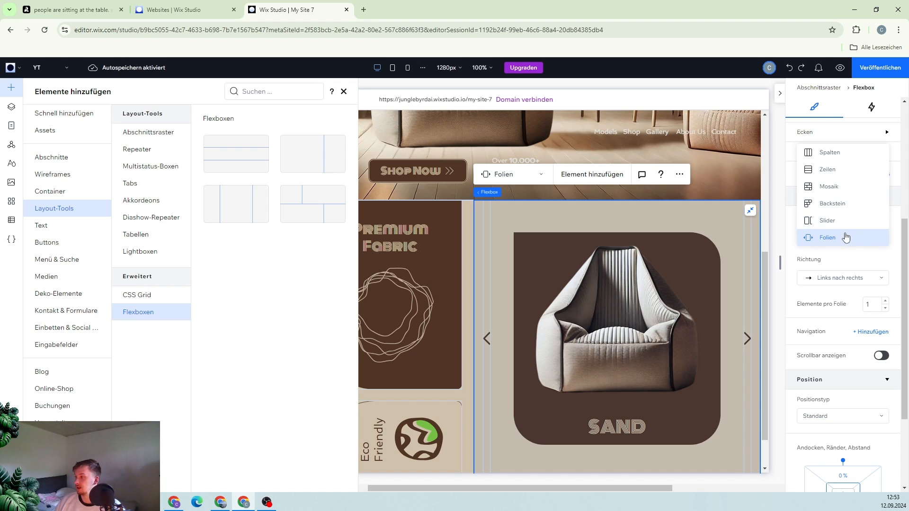
pyautogui.click(851, 249)
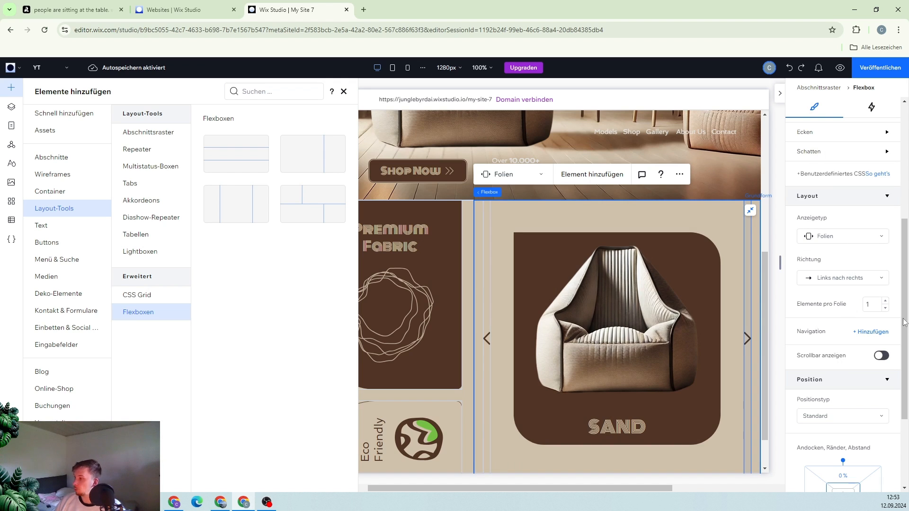
pyautogui.scroll(-2, 852, 284)
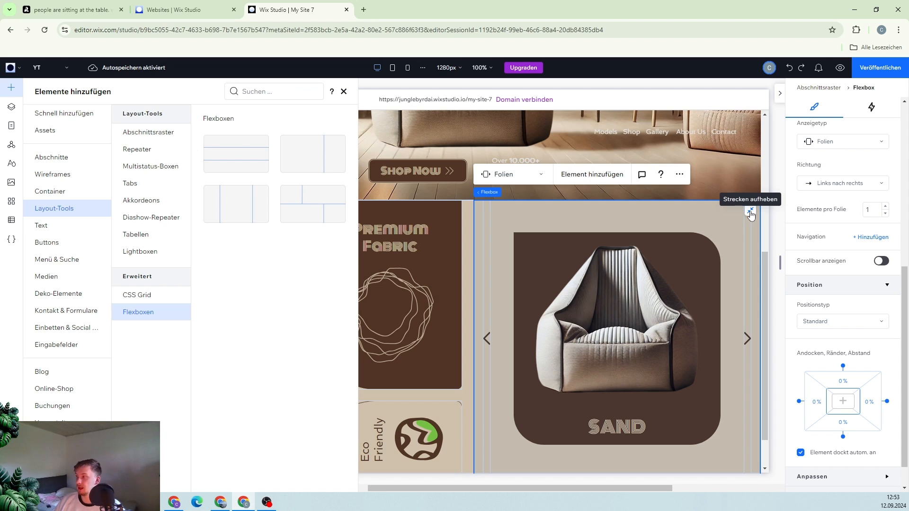
# Examine the Sand slide stack's margin, corner and background colour settings
pyautogui.click(537, 281)
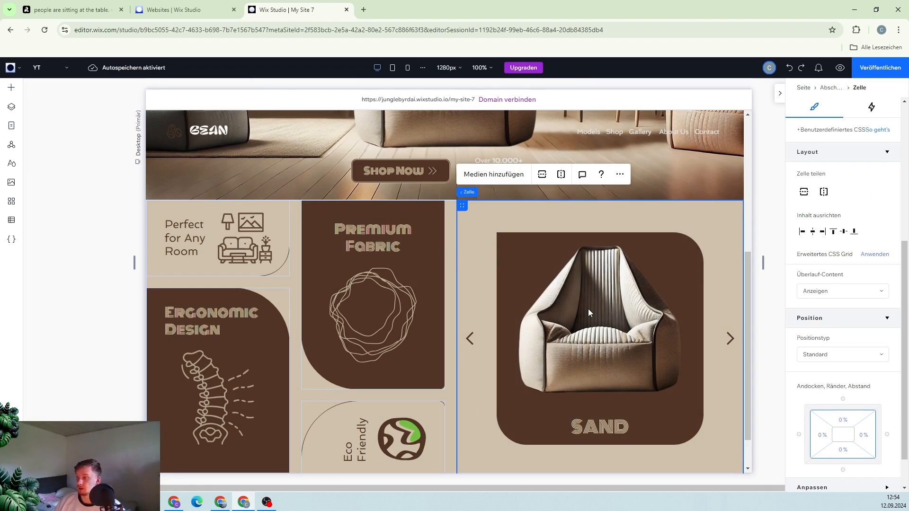
pyautogui.click(518, 243)
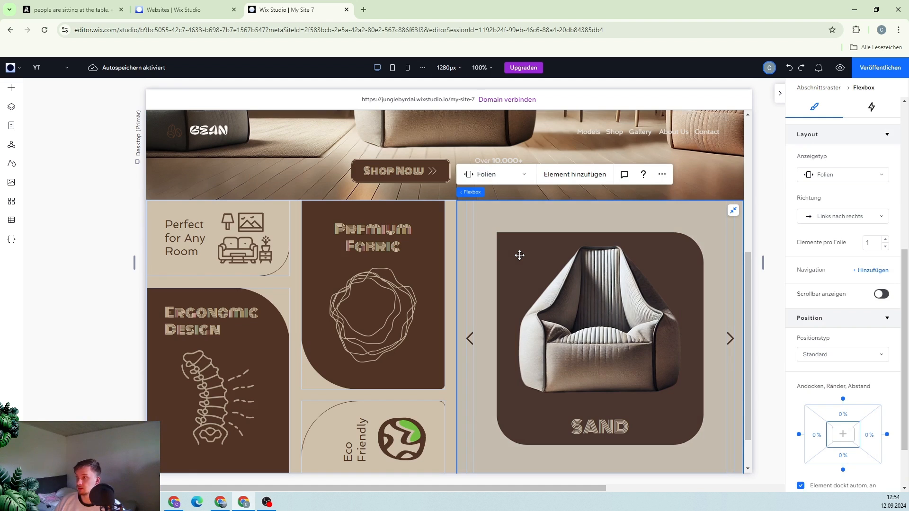
pyautogui.click(582, 319)
pyautogui.scroll(-1, 571, 292)
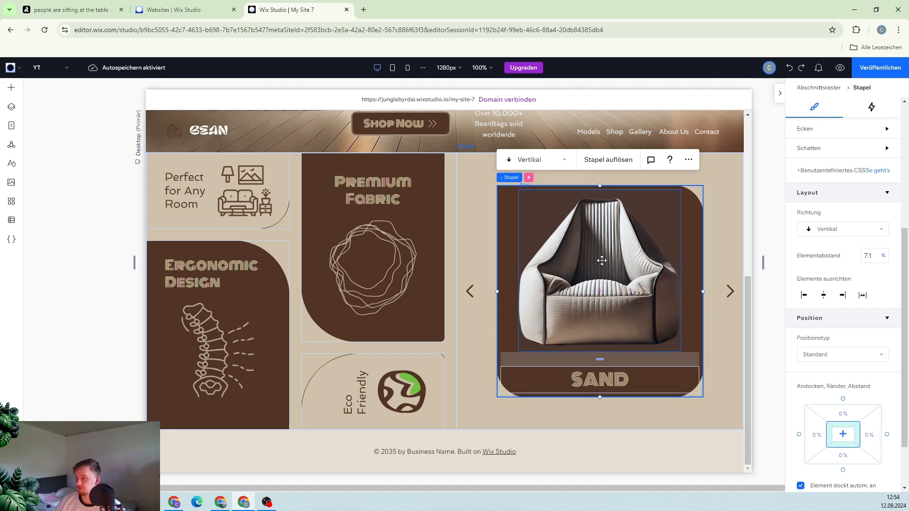
pyautogui.click(844, 431)
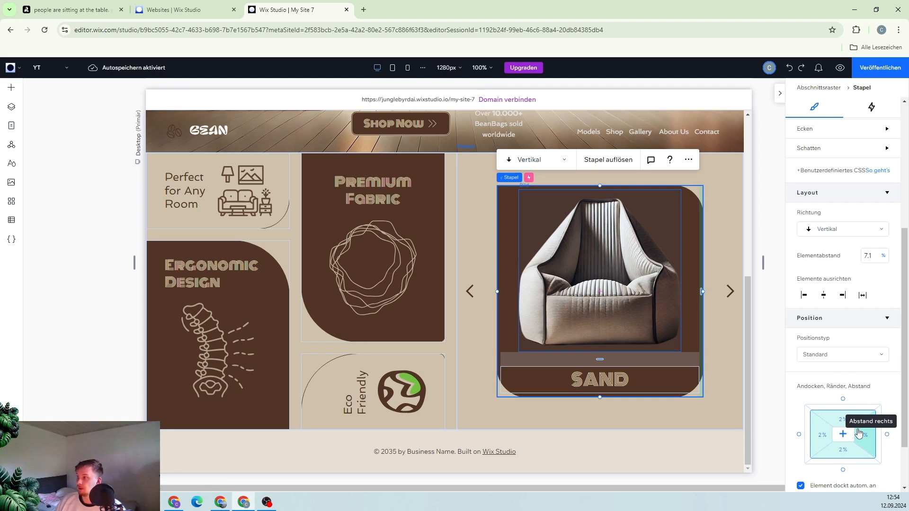
pyautogui.scroll(5, 852, 379)
pyautogui.click(819, 274)
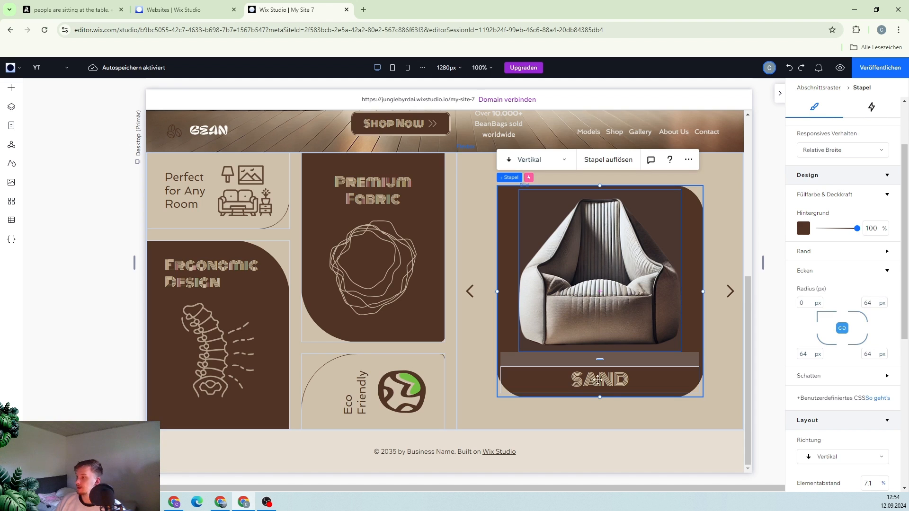
pyautogui.click(598, 413)
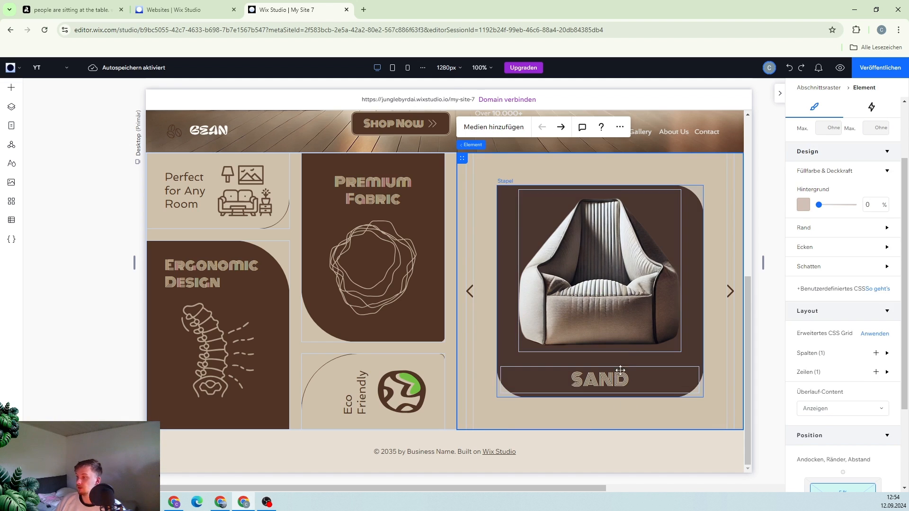
pyautogui.click(511, 204)
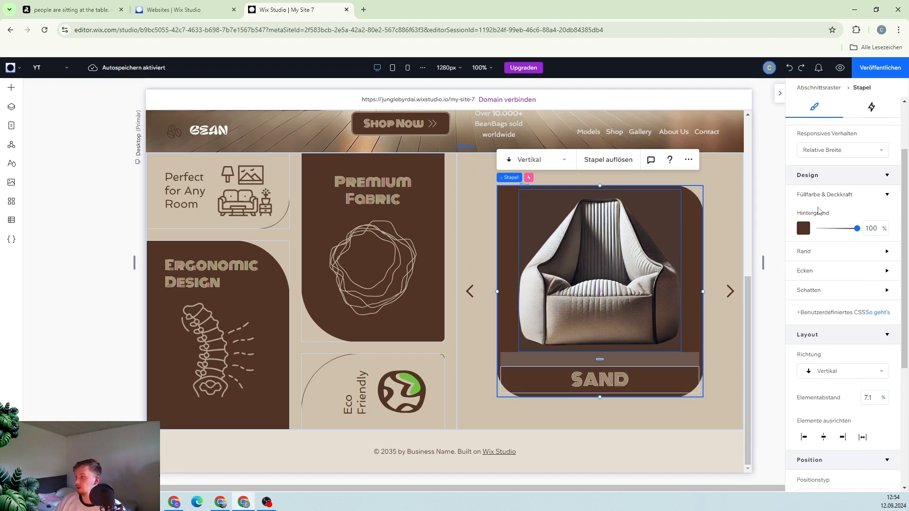
pyautogui.click(804, 226)
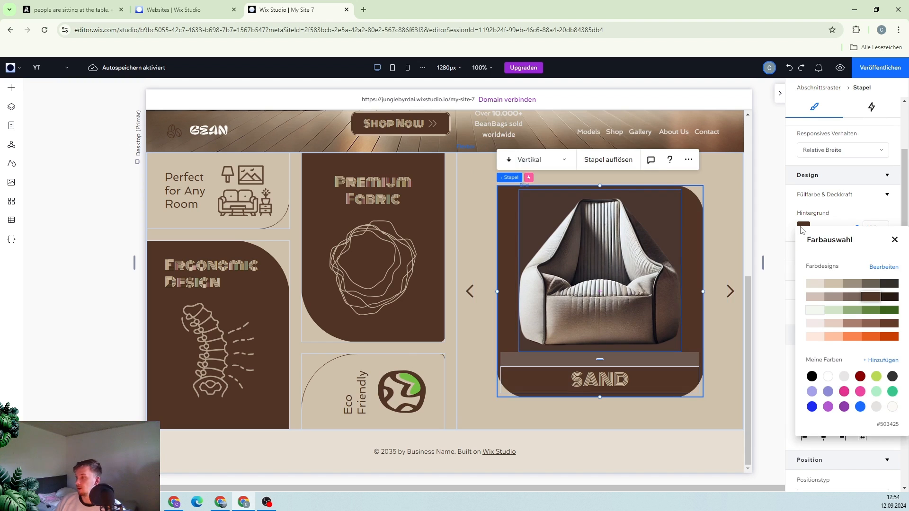
pyautogui.click(895, 240)
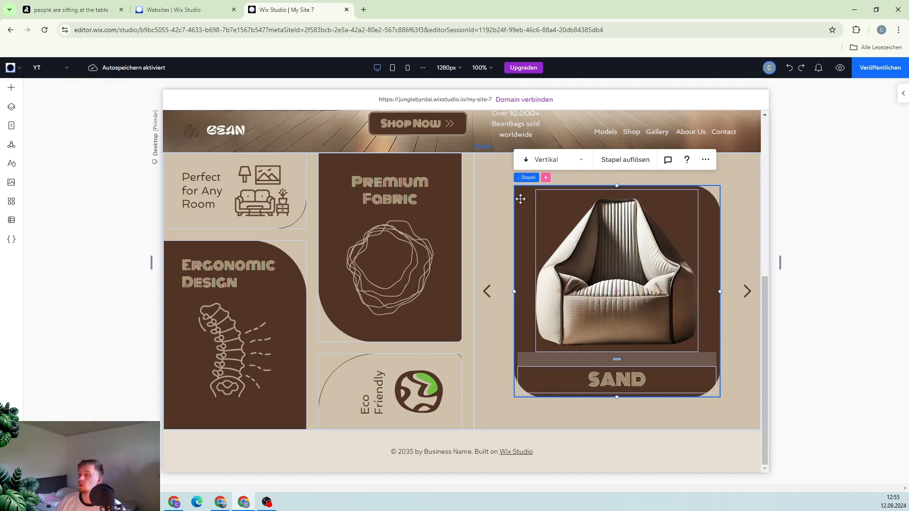
# Advance the slider to the Candy slide and inspect its stack's corner radius and border settings
pyautogui.click(496, 191)
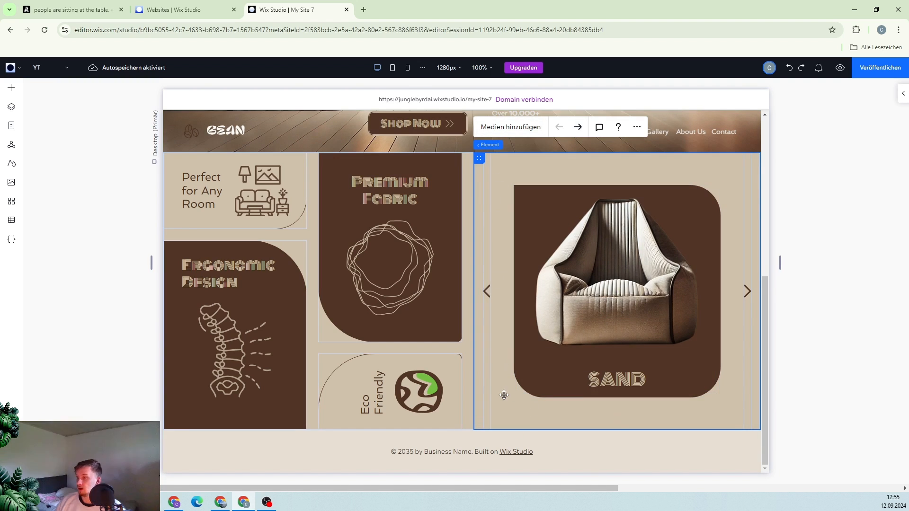
pyautogui.click(578, 127)
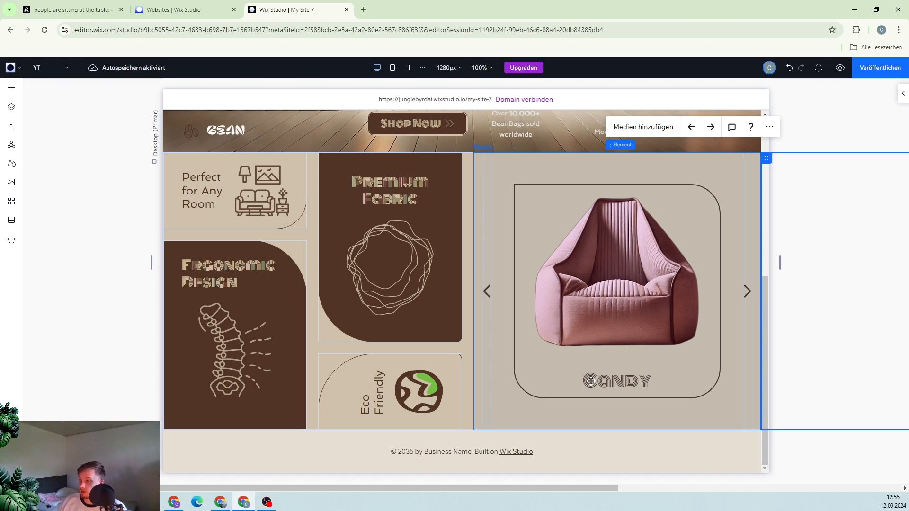
pyautogui.click(552, 209)
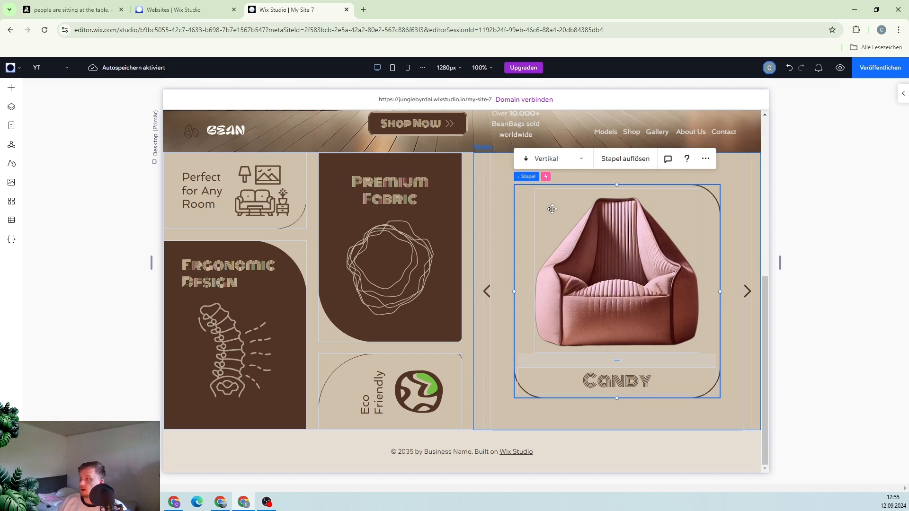
pyautogui.click(903, 94)
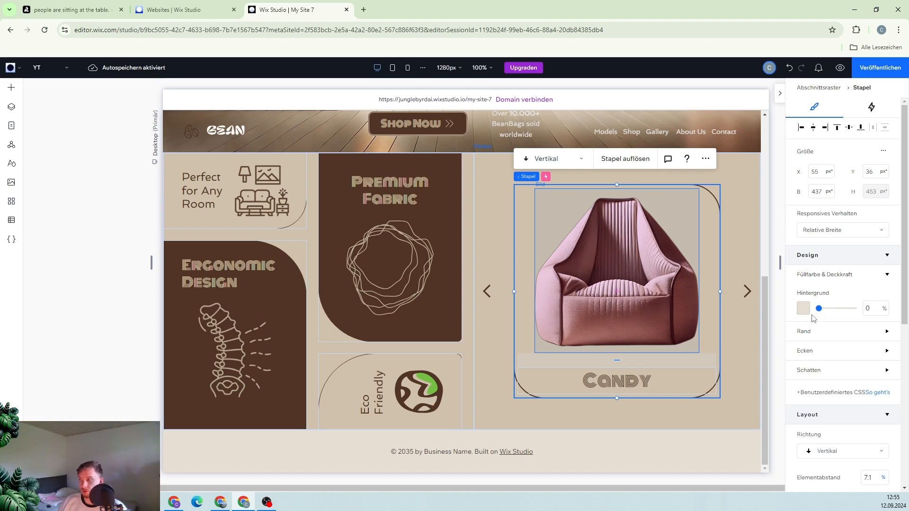
pyautogui.click(817, 355)
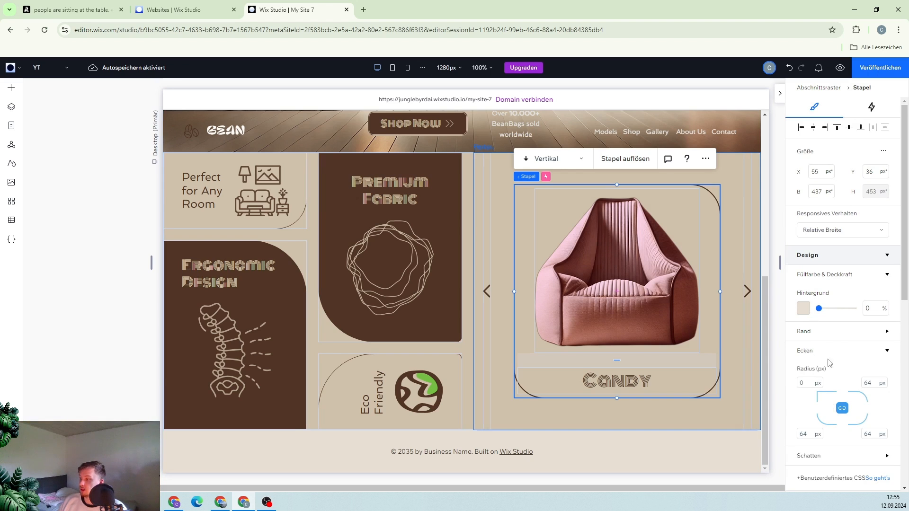
pyautogui.click(830, 337)
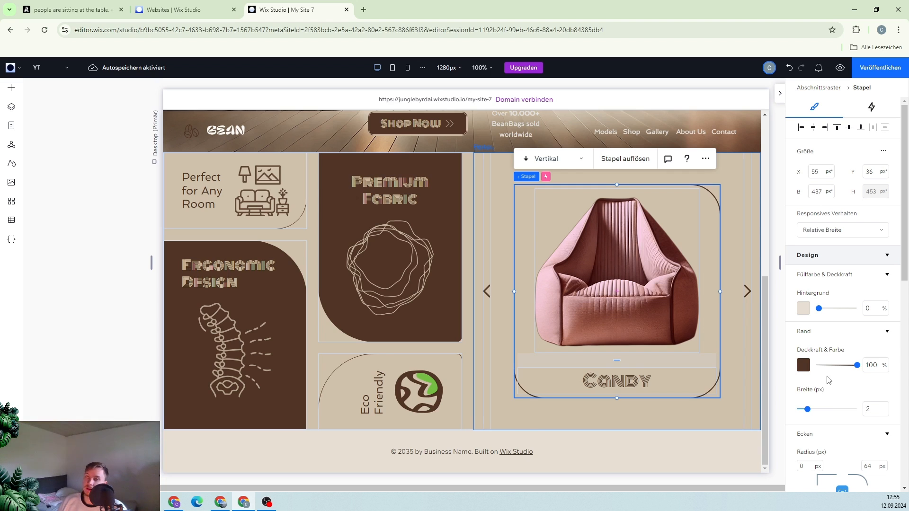
pyautogui.click(500, 249)
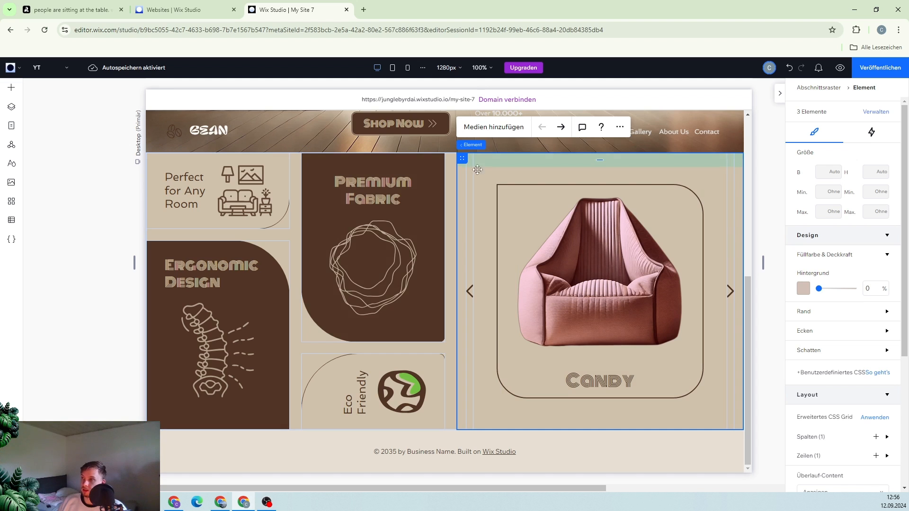
pyautogui.moveTo(487, 147)
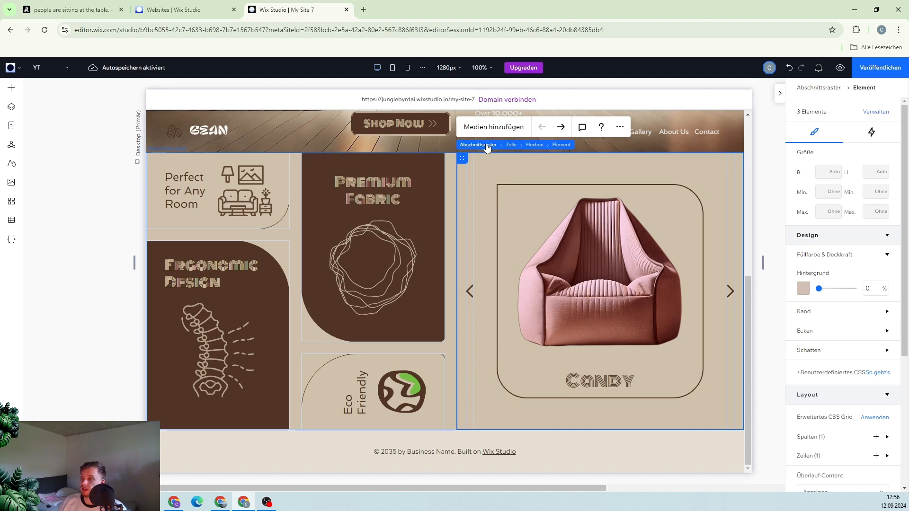
pyautogui.click(564, 130)
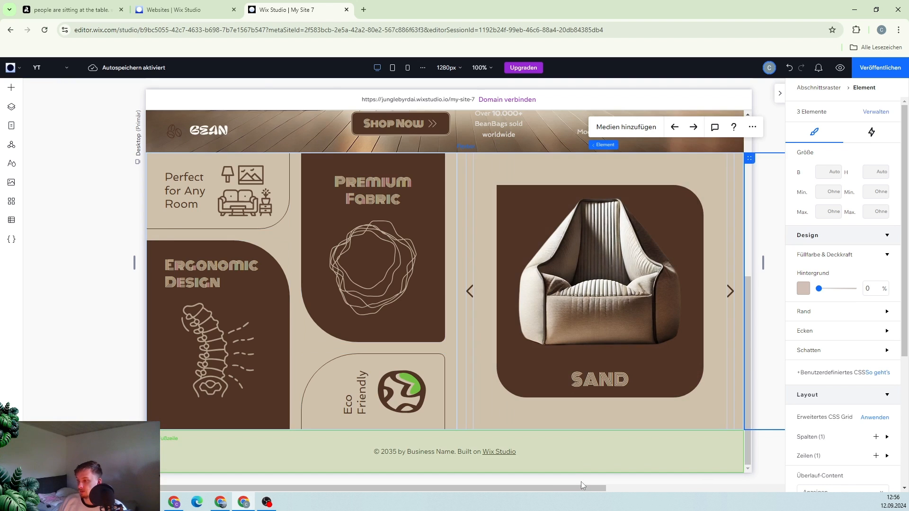
pyautogui.moveTo(580, 486); pyautogui.dragTo(708, 354)
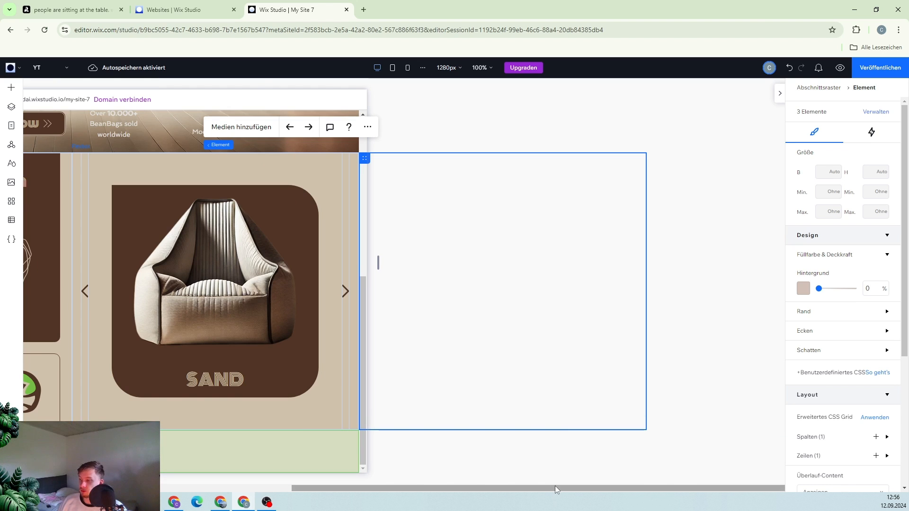
pyautogui.moveTo(555, 486); pyautogui.dragTo(295, 486)
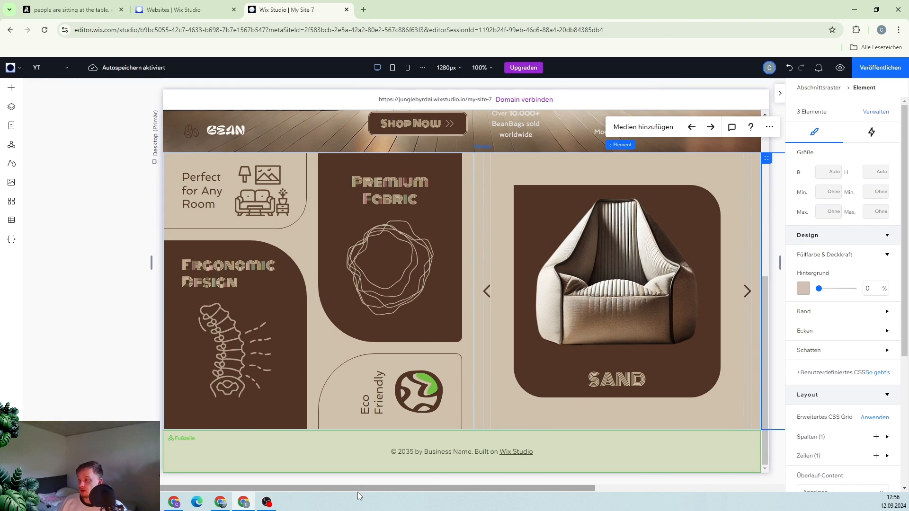
# Review the entrance animations of the grid cells and slide stack, previewing the Fade animation's duration and delay
pyautogui.click(295, 176)
pyautogui.click(873, 108)
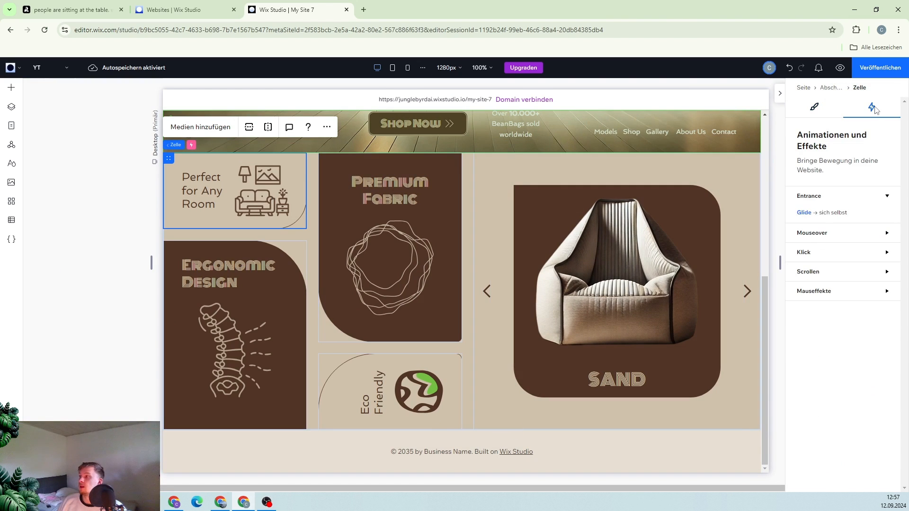
pyautogui.click(341, 401)
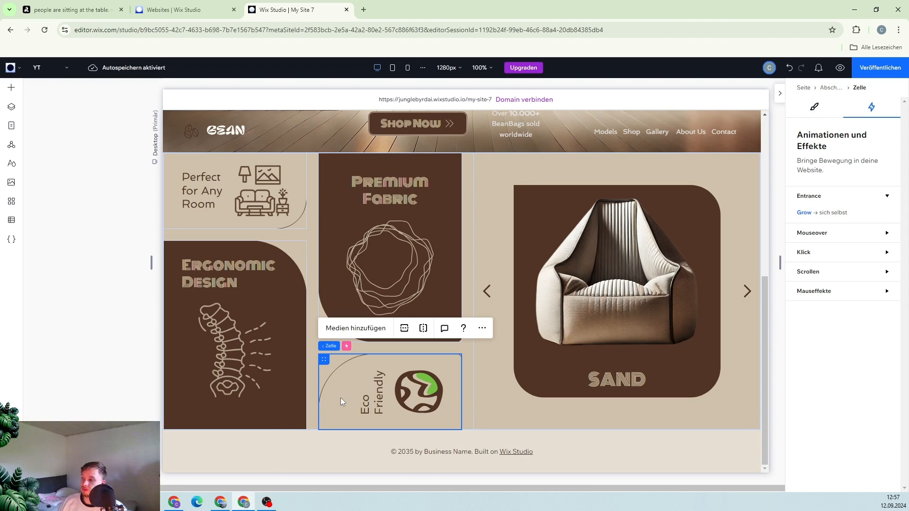
pyautogui.click(445, 227)
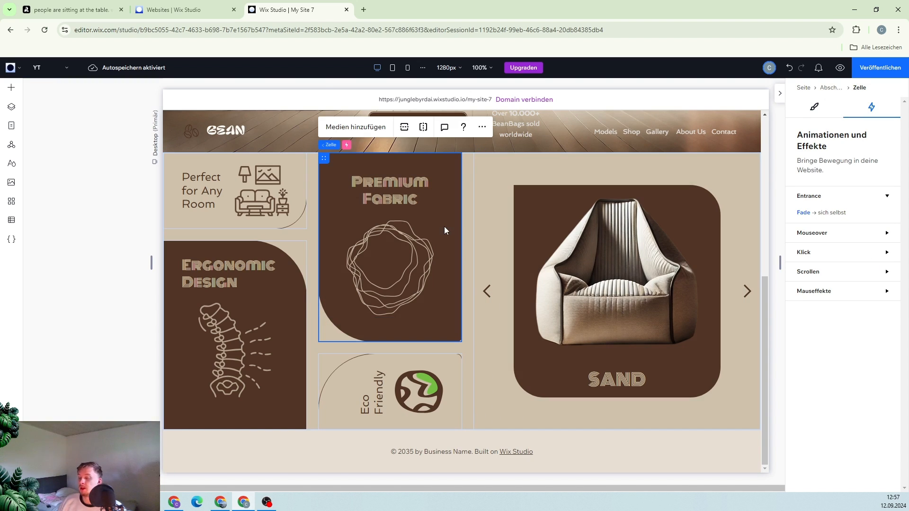
pyautogui.click(852, 213)
pyautogui.click(842, 481)
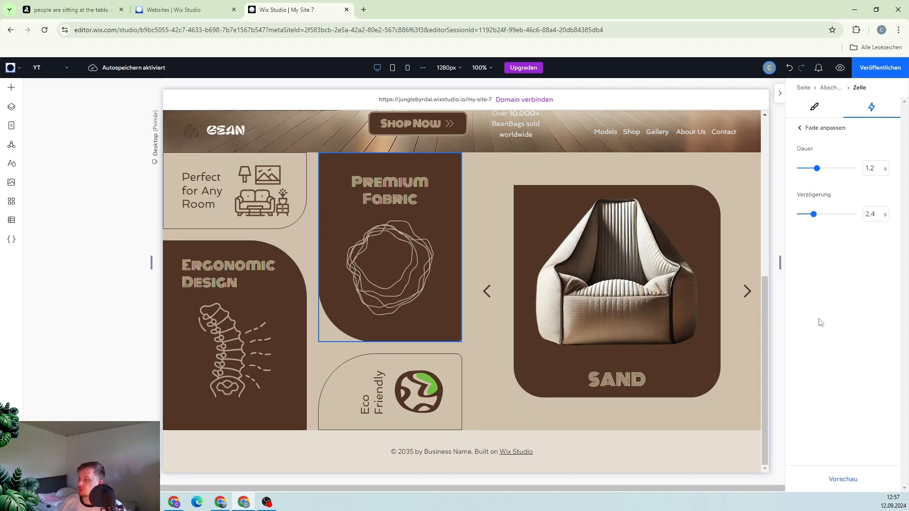
pyautogui.click(522, 347)
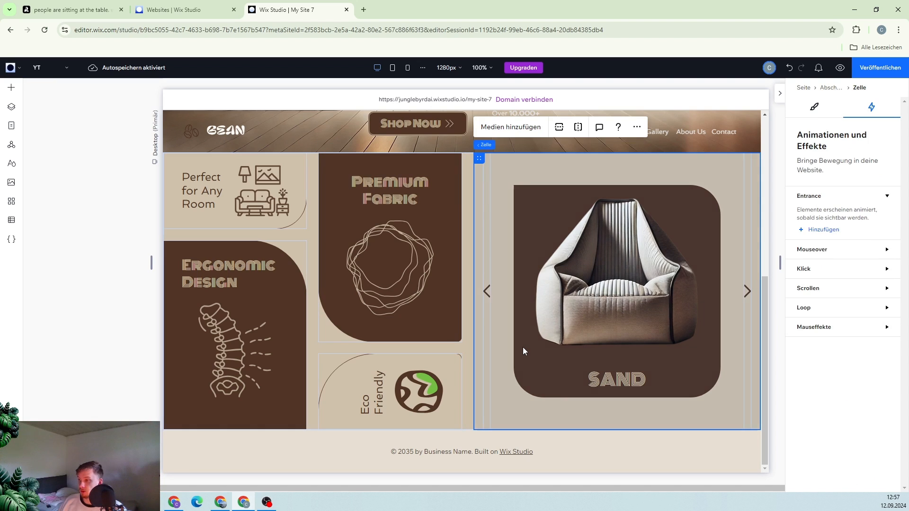
pyautogui.click(523, 351)
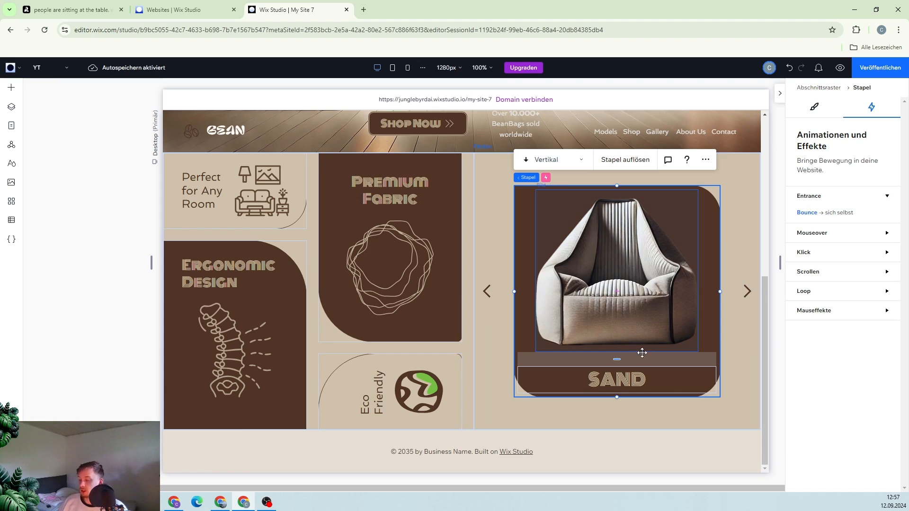
# Open the site preview and cycle the product slider forward and back through its slides
pyautogui.scroll(2, 593, 314)
pyautogui.scroll(-2, 593, 315)
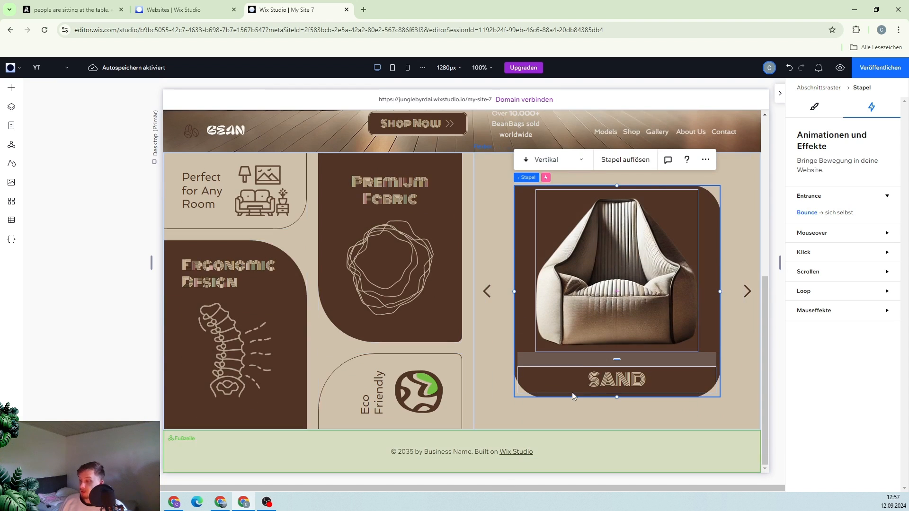
pyautogui.click(840, 69)
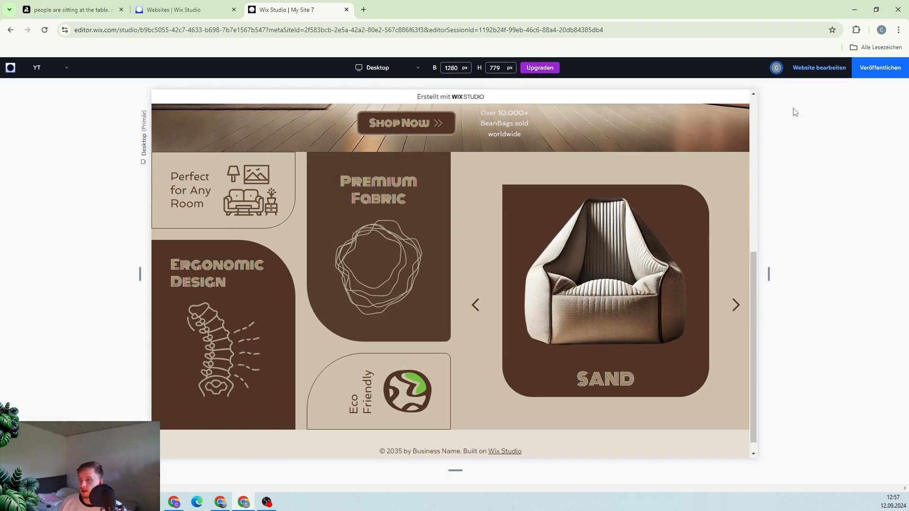
pyautogui.click(736, 305)
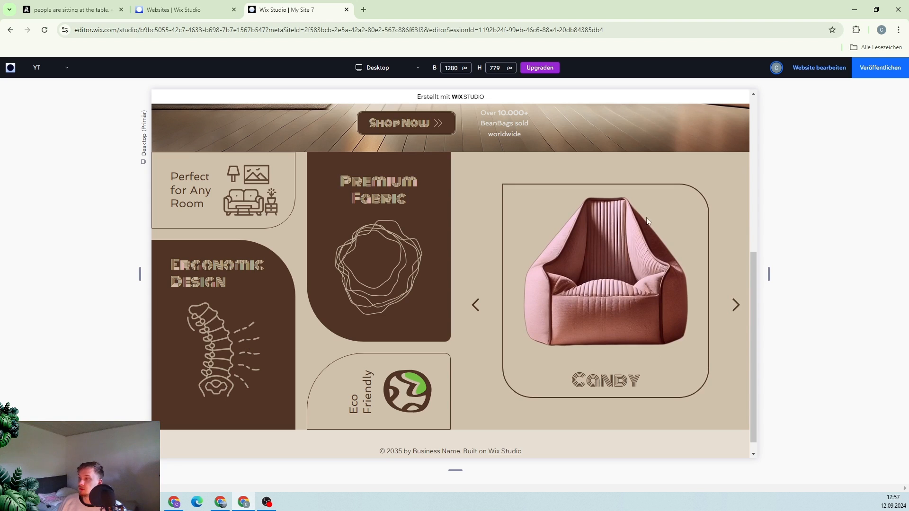
pyautogui.click(736, 305)
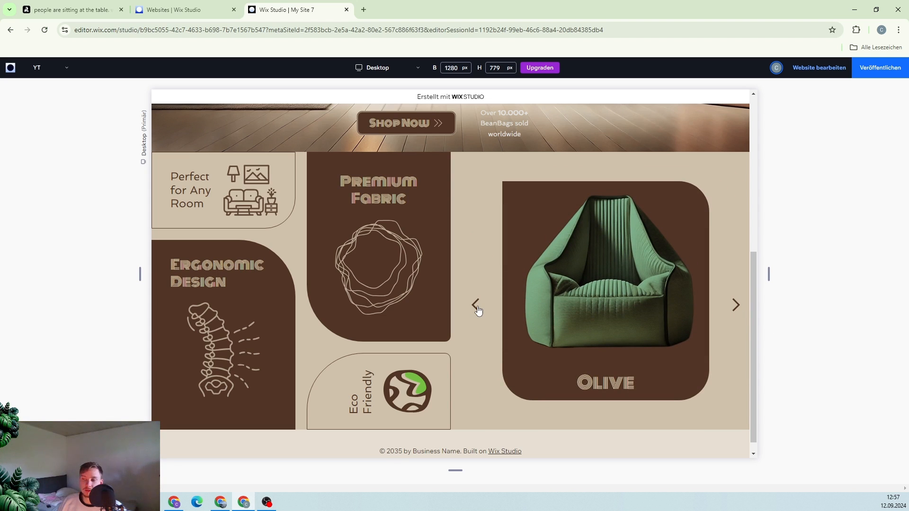
pyautogui.click(476, 305)
pyautogui.click(476, 306)
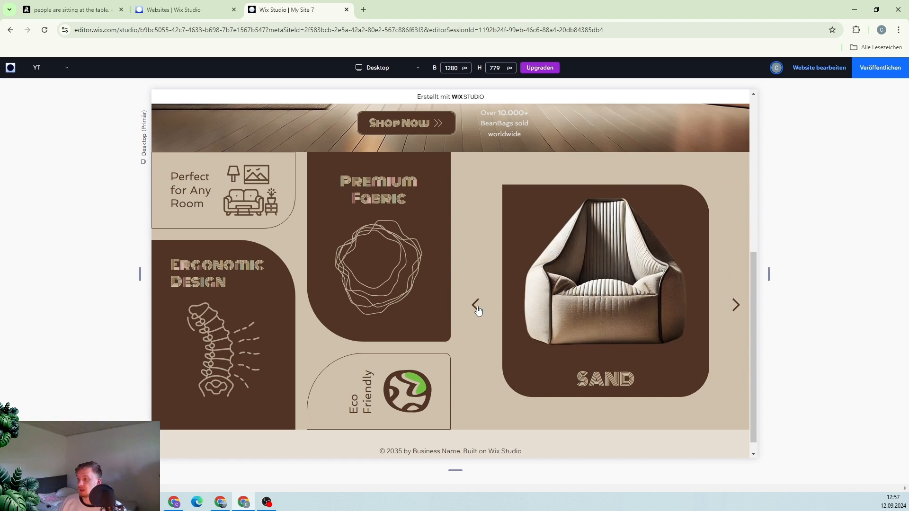
# Scroll the preview between the hero section and the collage grid to examine their entrance animations
pyautogui.scroll(6, 478, 310)
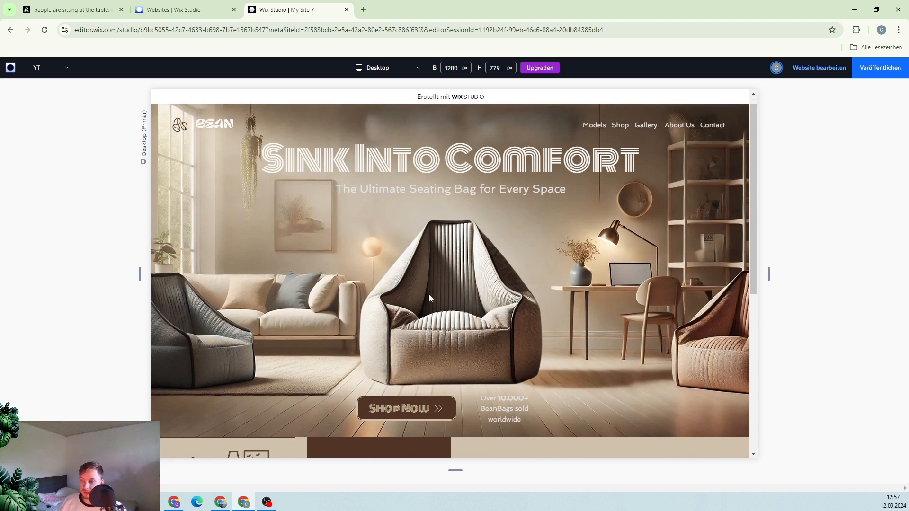
pyautogui.scroll(-5, 428, 294)
pyautogui.scroll(6, 428, 294)
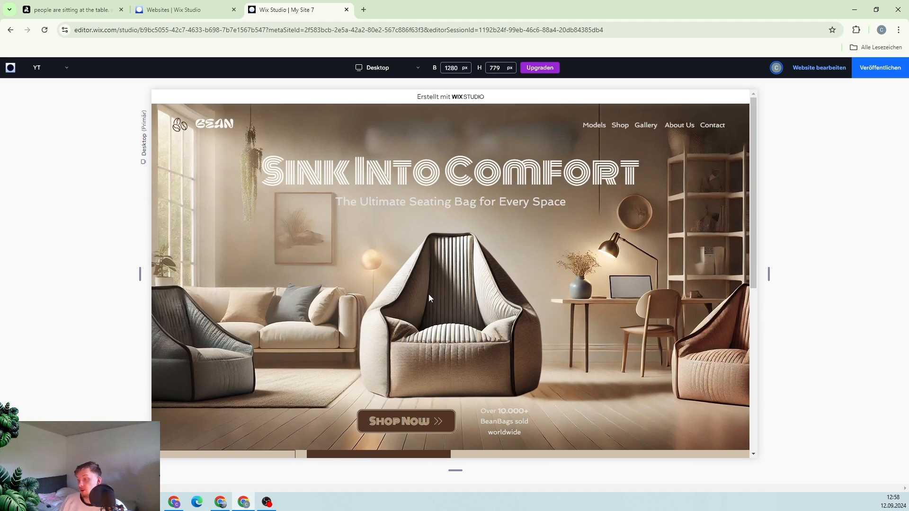
pyautogui.scroll(-4, 398, 295)
pyautogui.scroll(-2, 398, 296)
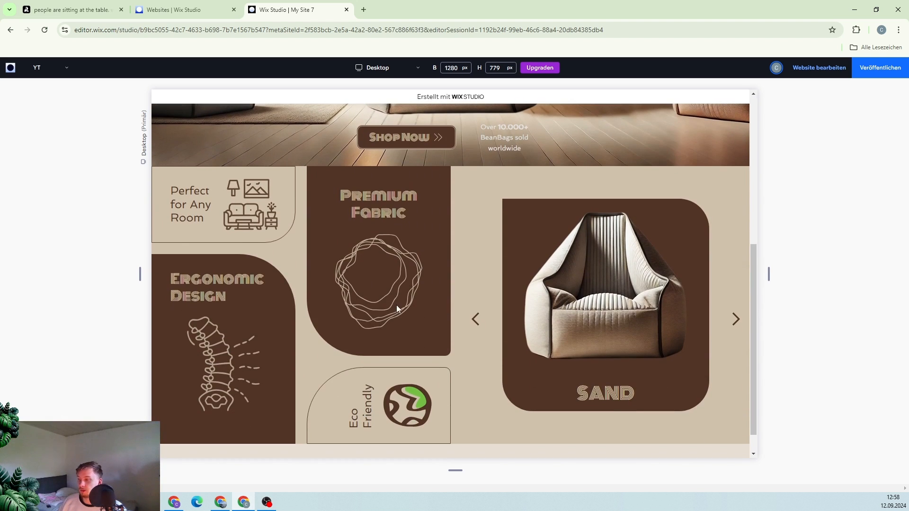
pyautogui.scroll(6, 637, 312)
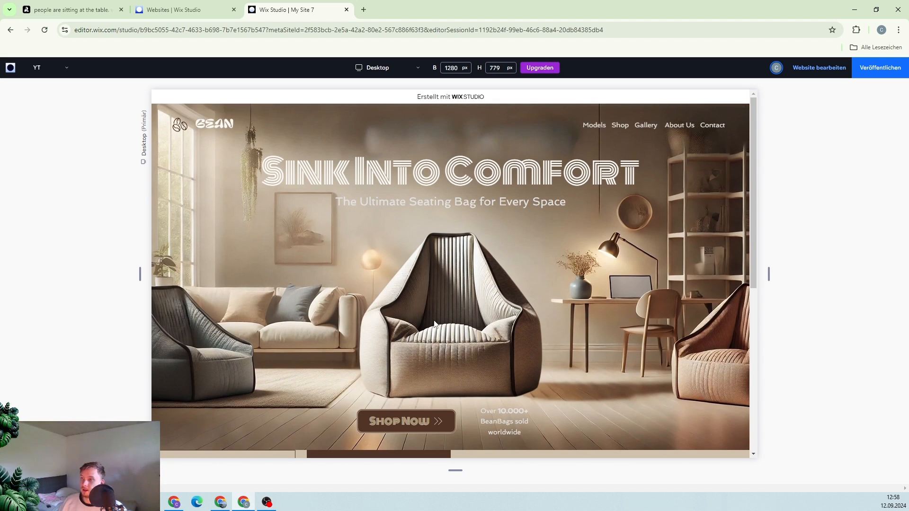
pyautogui.scroll(-6, 389, 304)
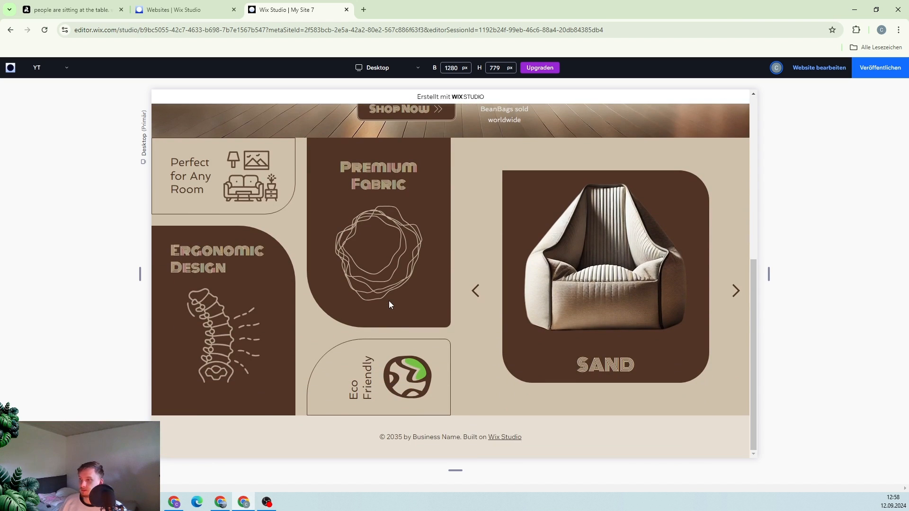
pyautogui.scroll(6, 389, 302)
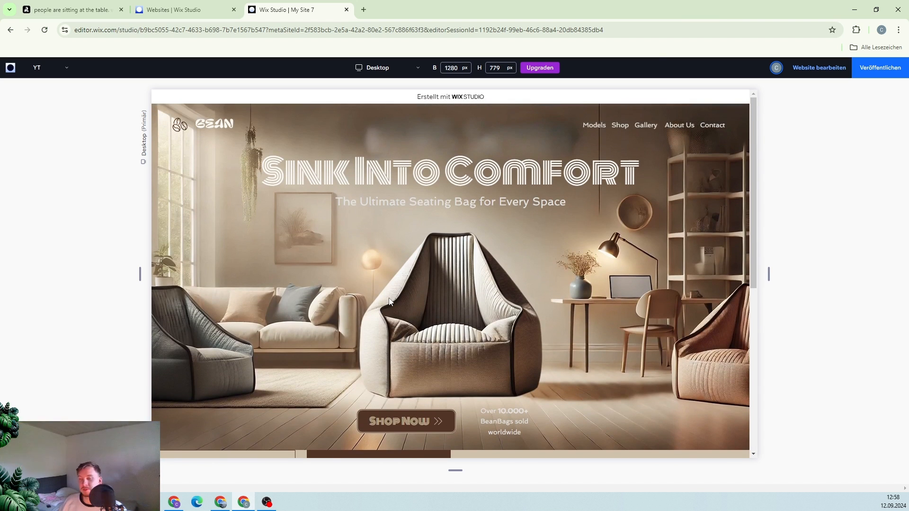